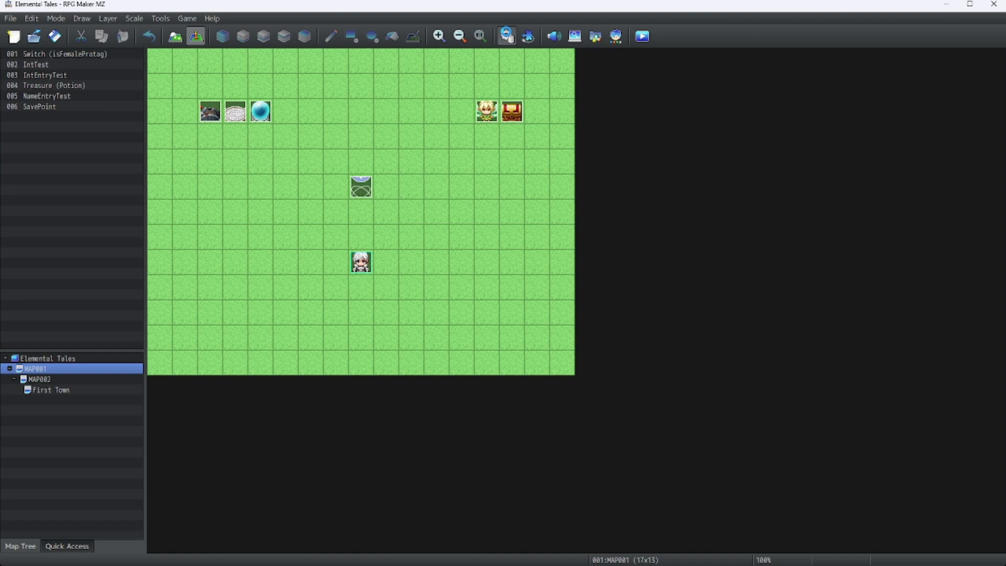
- Open the database and browse the Types, System 2, Animations, States, Troops, Tilesets and Common Events pages
left_click(507, 35)
left_click(238, 318)
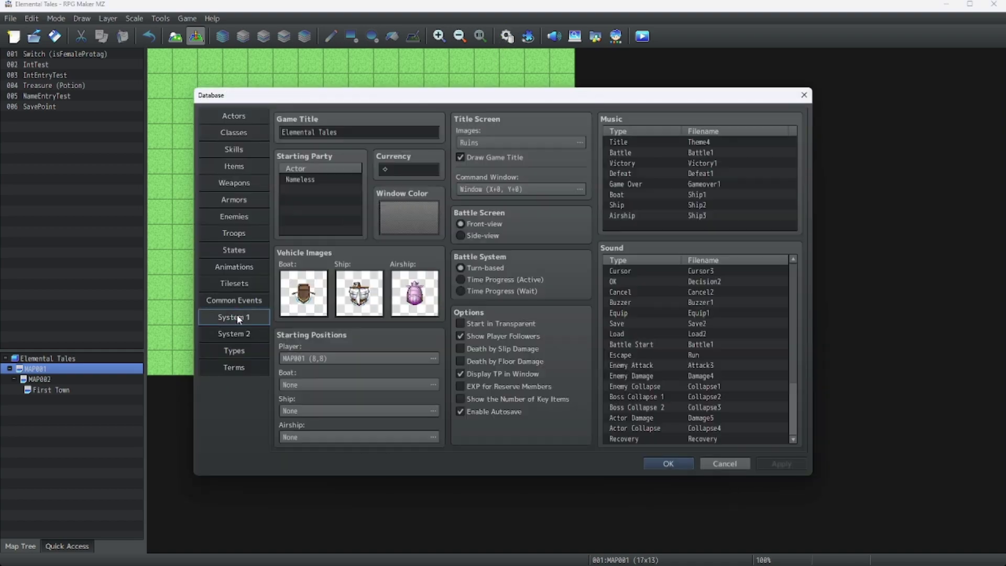
left_click(242, 348)
left_click(239, 334)
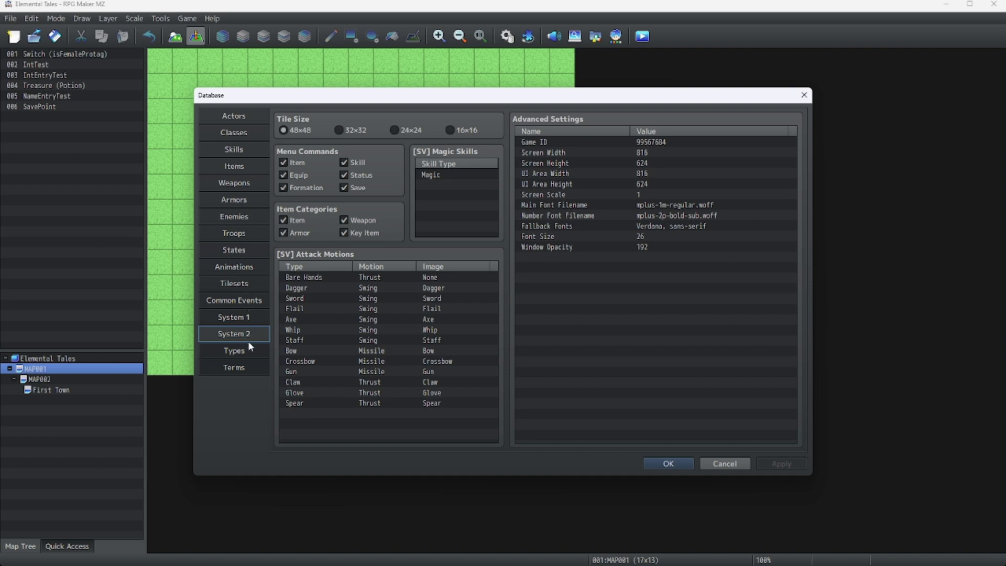
left_click(234, 267)
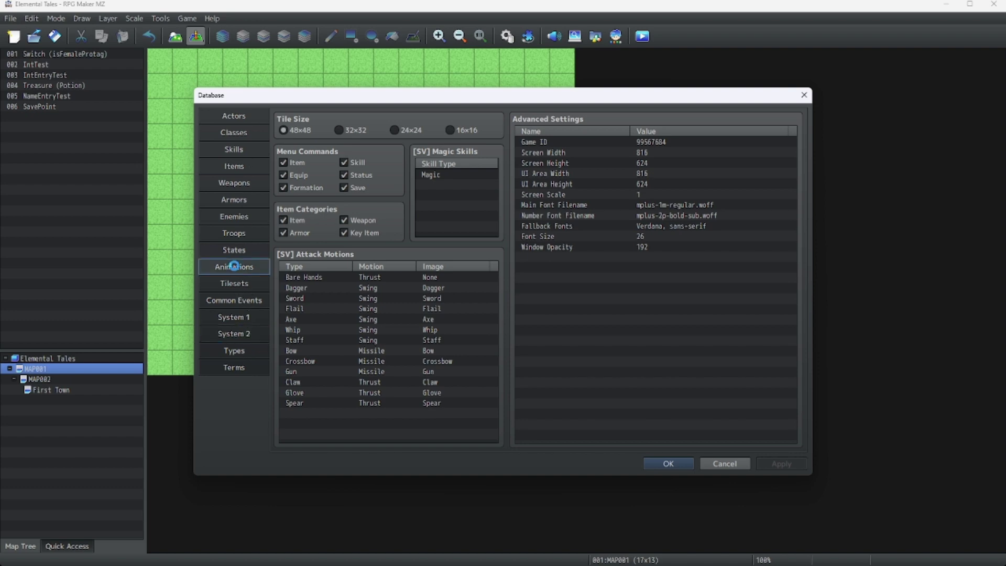
left_click(236, 249)
left_click(231, 232)
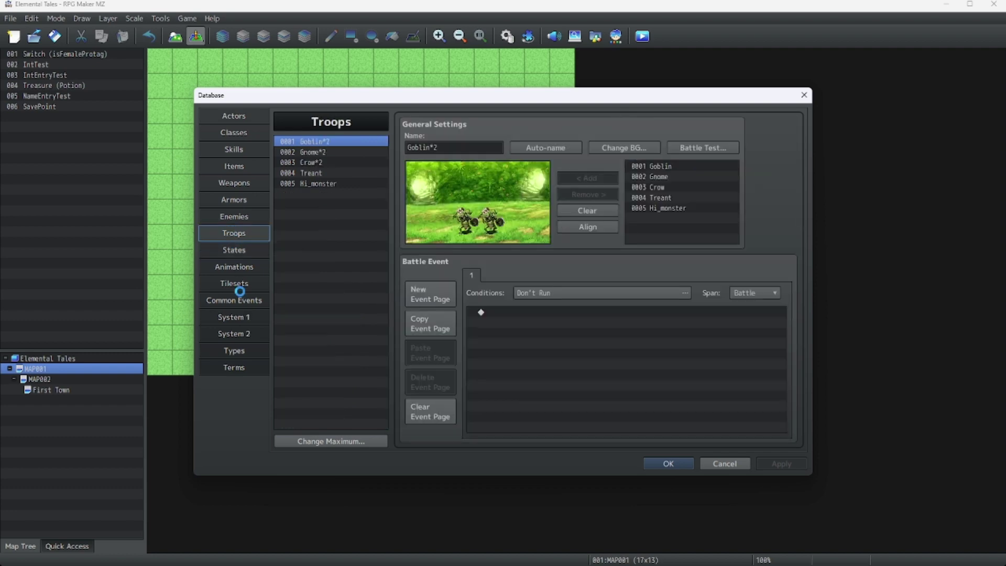
left_click(237, 283)
left_click(235, 300)
- Return to System 1 and look at the title screen image chooser, leaving Ruins unchanged
left_click(234, 318)
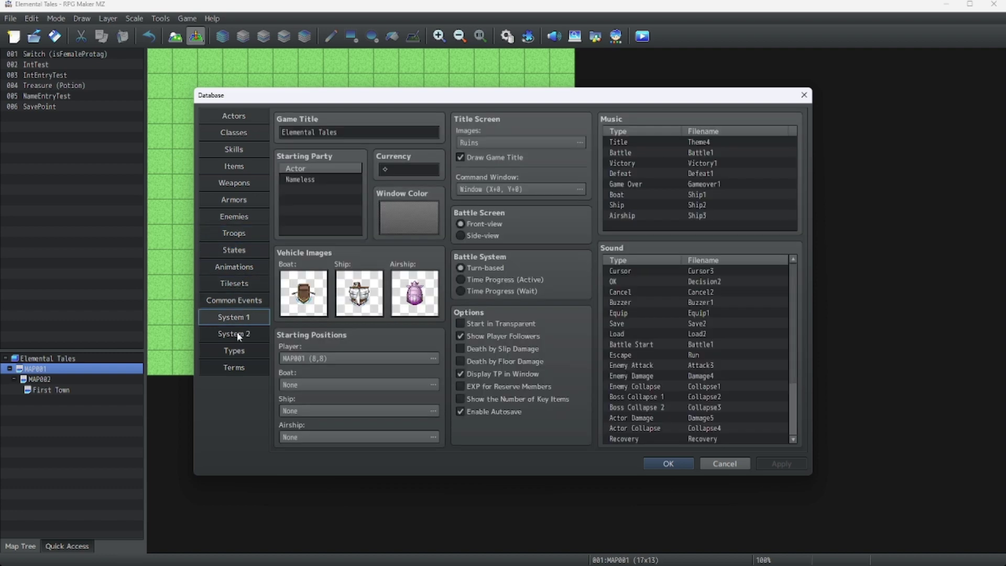
left_click(237, 333)
left_click(226, 317)
double_click(472, 141)
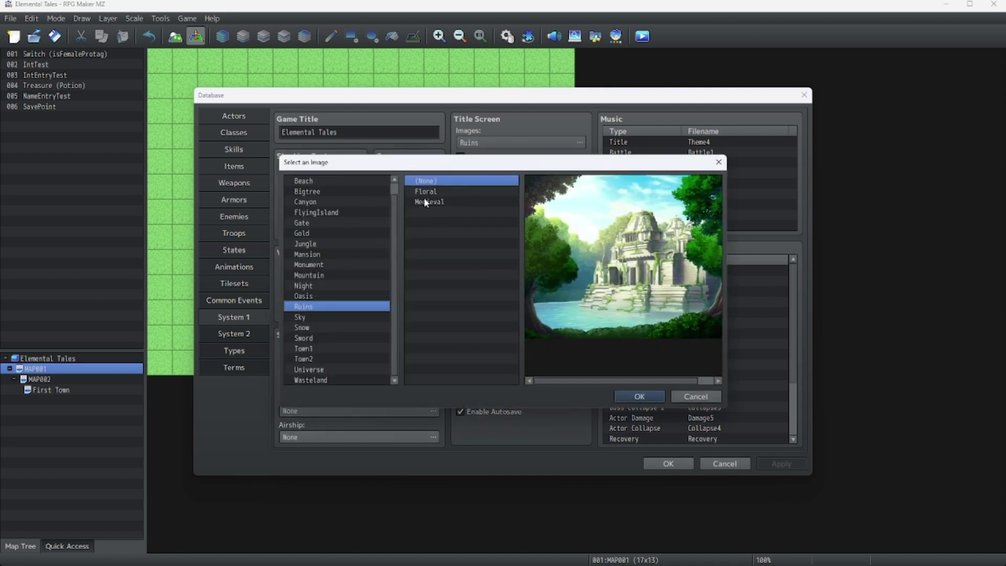
left_click(691, 399)
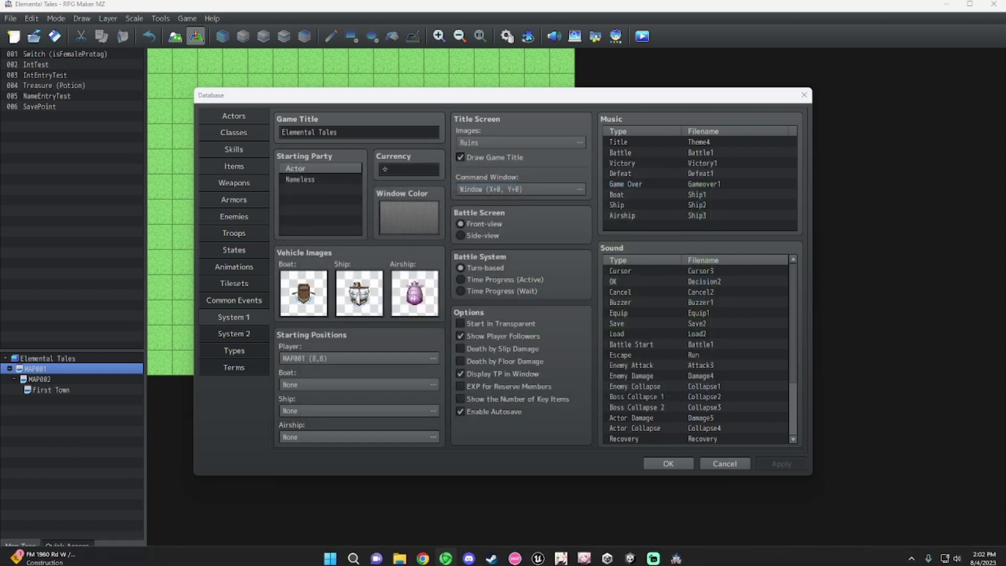
- In a maximized Pixlr E, start saving the title image in PNG format
left_click(422, 559)
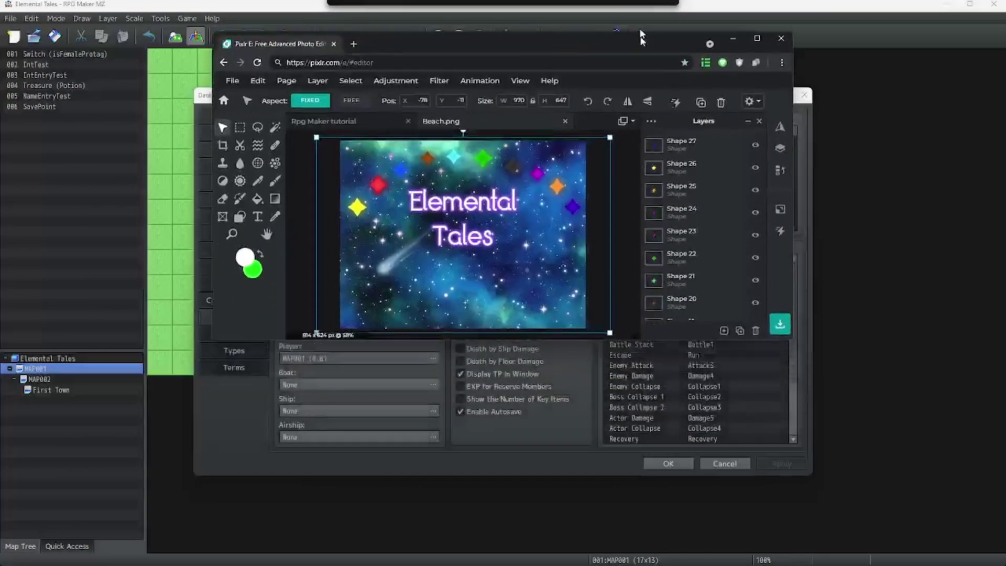
left_click_drag(641, 37, 626, 3)
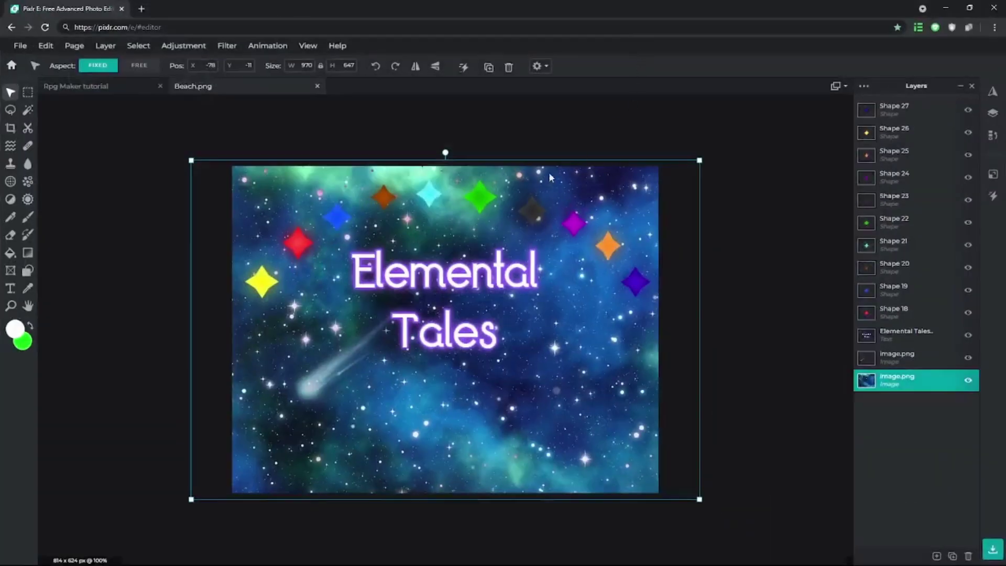
left_click(25, 48)
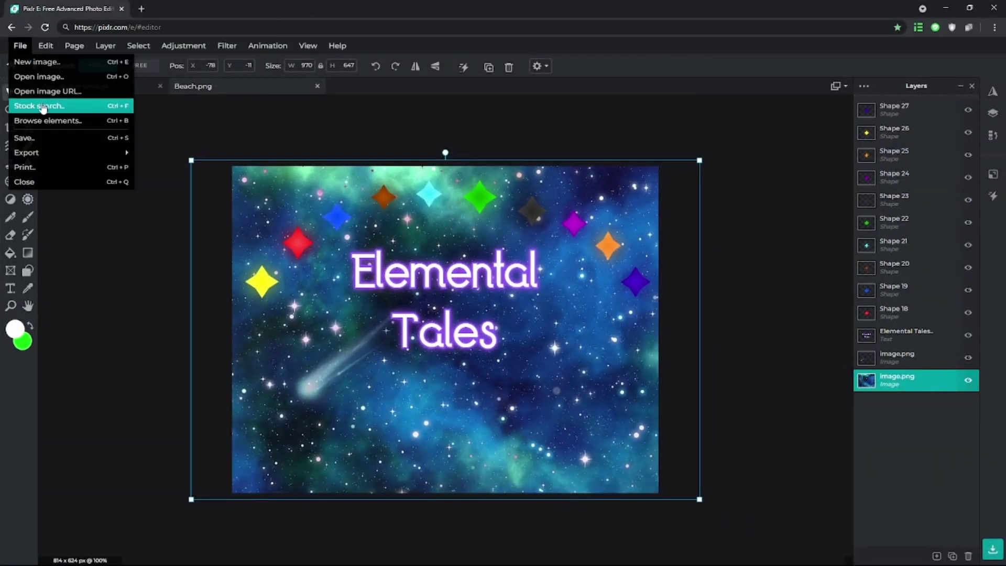
left_click(40, 137)
left_click(561, 354)
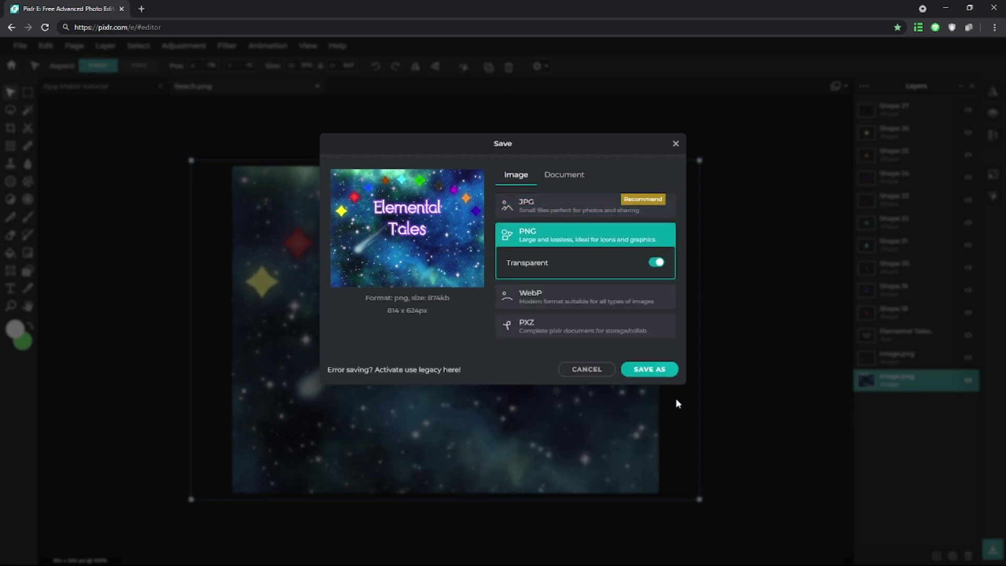
left_click(651, 369)
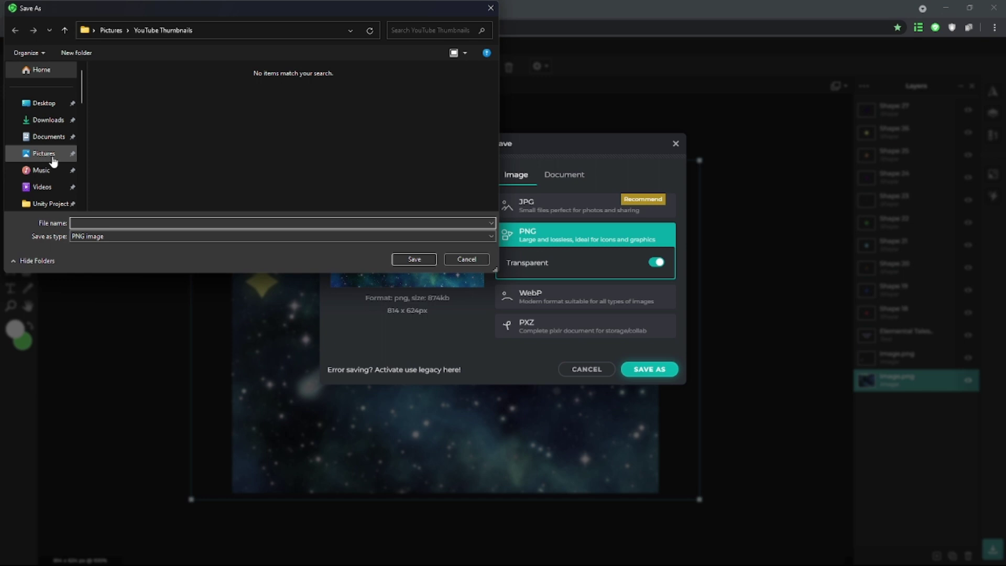
- Browse to the Documents/RMMZ/ProjectElemental/img/titles1 folder
left_click(47, 137)
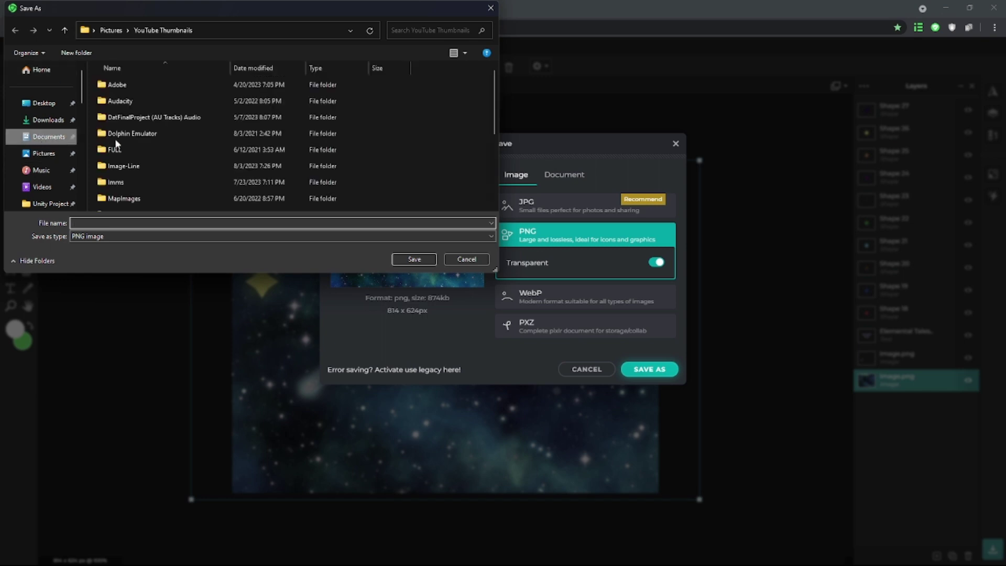
scroll(132, 149, "down", 3)
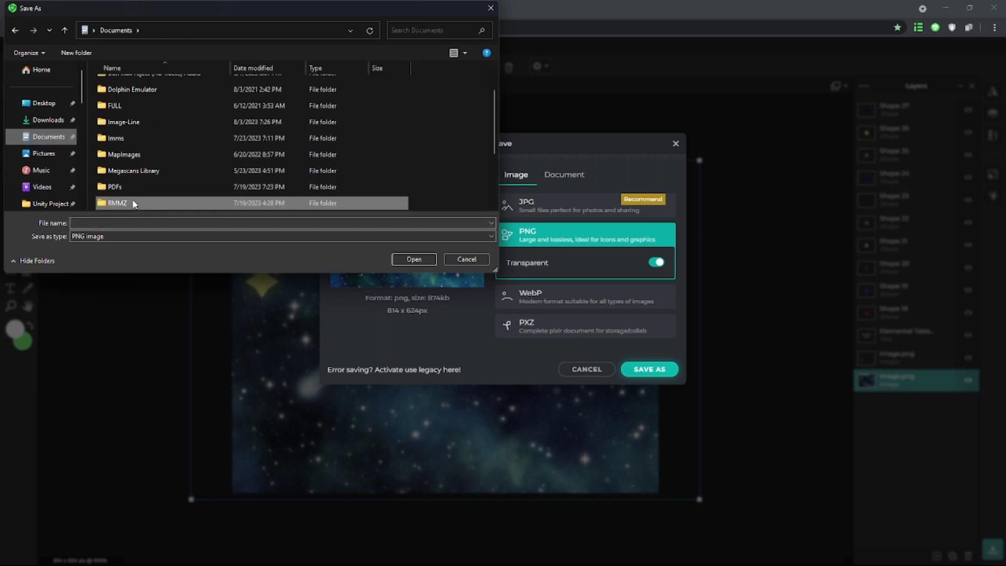
double_click(132, 199)
double_click(134, 166)
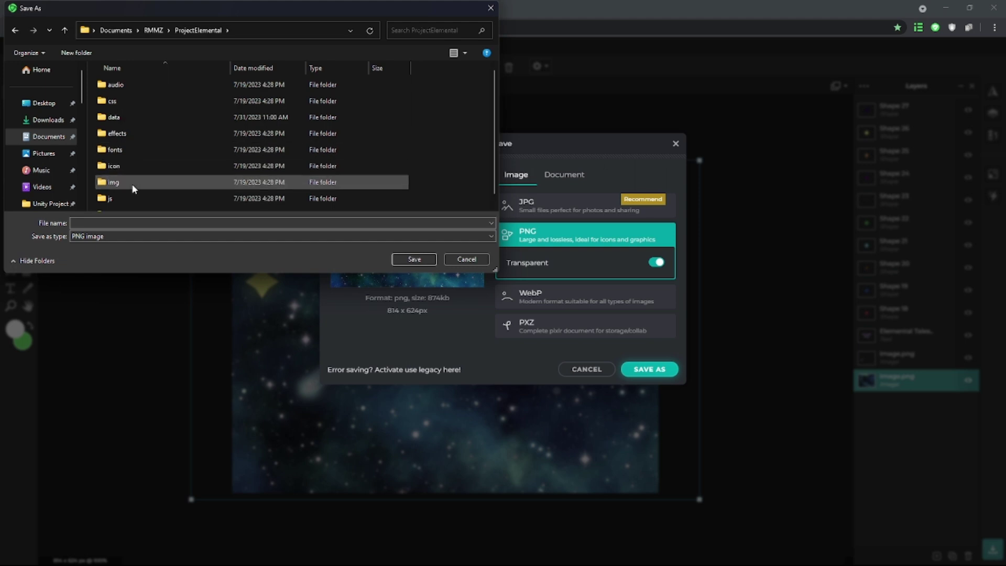
double_click(130, 183)
scroll(129, 142, "down", 2)
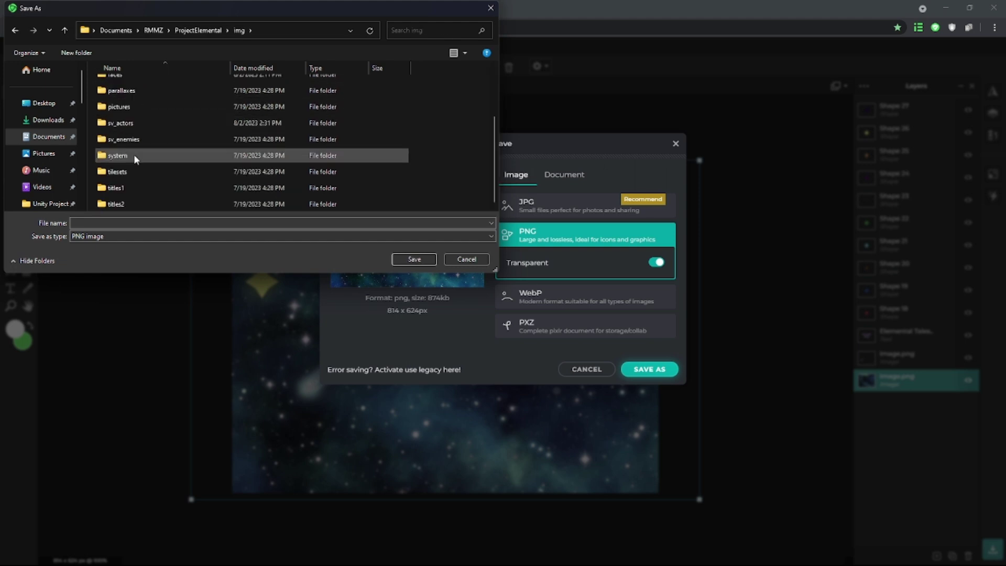
left_click(127, 186)
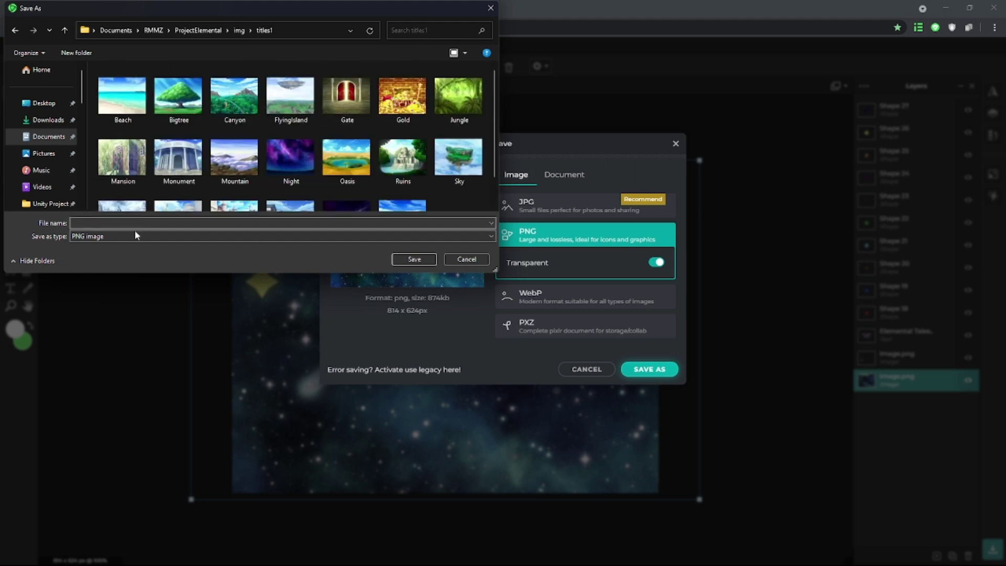
- Name the file TitleScreen and save it into titles1, closing the save panel
left_click(134, 235)
left_click(140, 220)
left_click(137, 222)
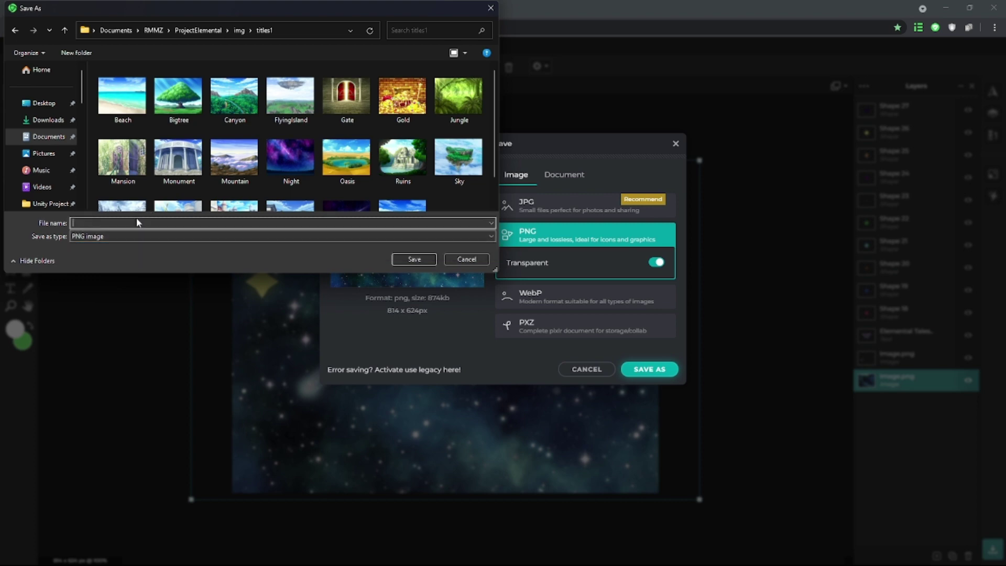
type("TitleScreen")
left_click(409, 259)
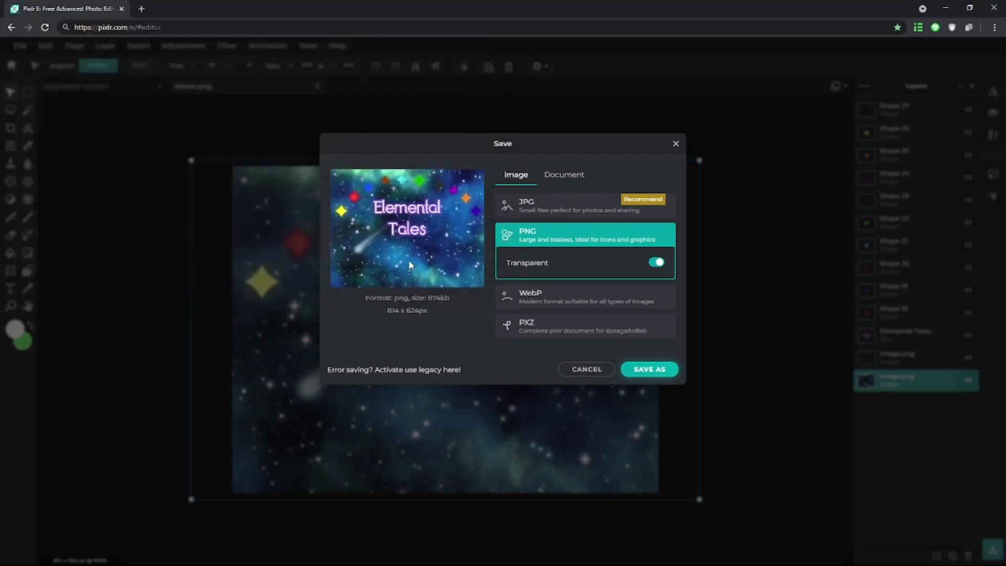
left_click(675, 143)
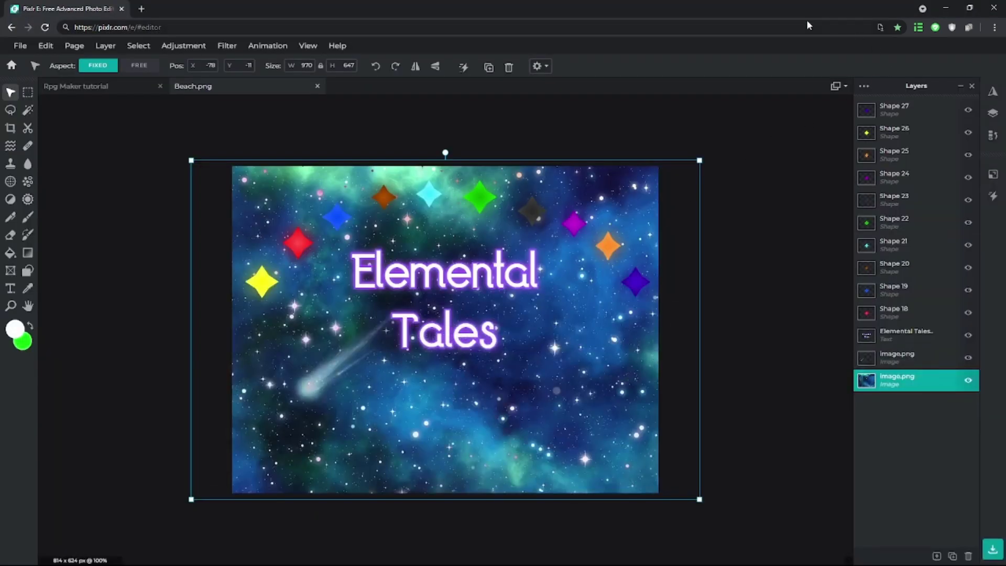
- Back in RPG Maker MZ, choose the TitleScreen image as the title background
left_click_drag(768, 9, 56, 175)
left_click(55, 175)
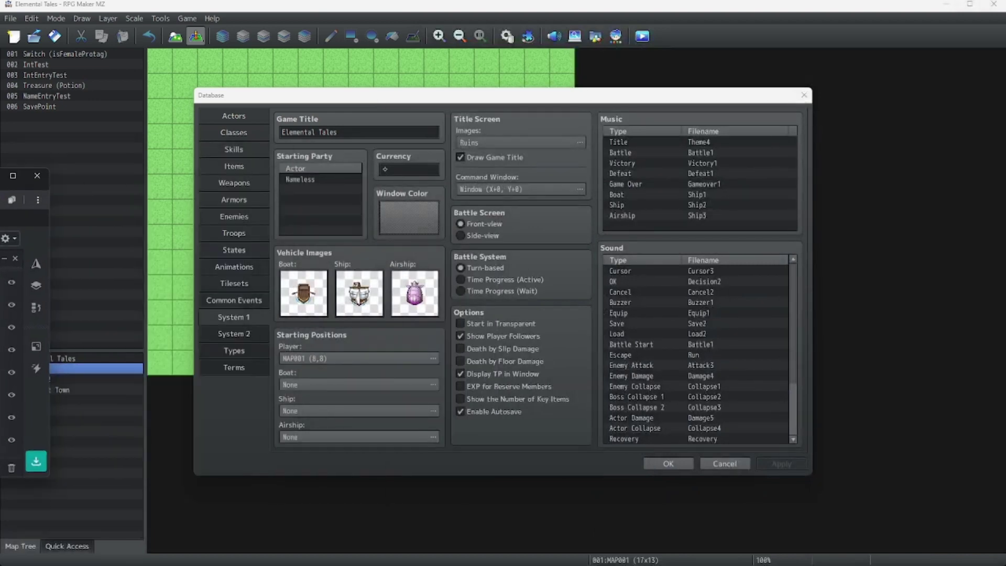
left_click(534, 142)
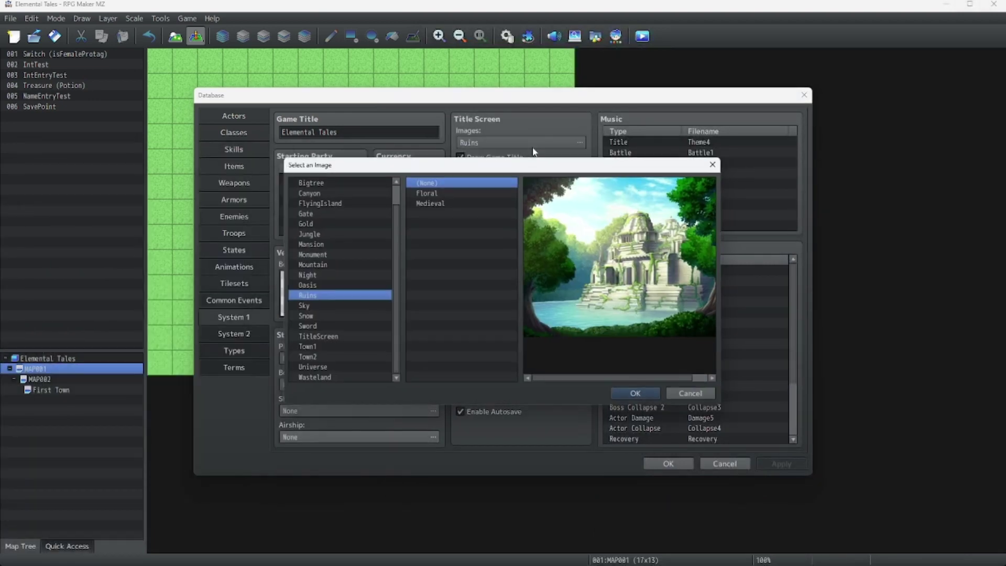
left_click(297, 339)
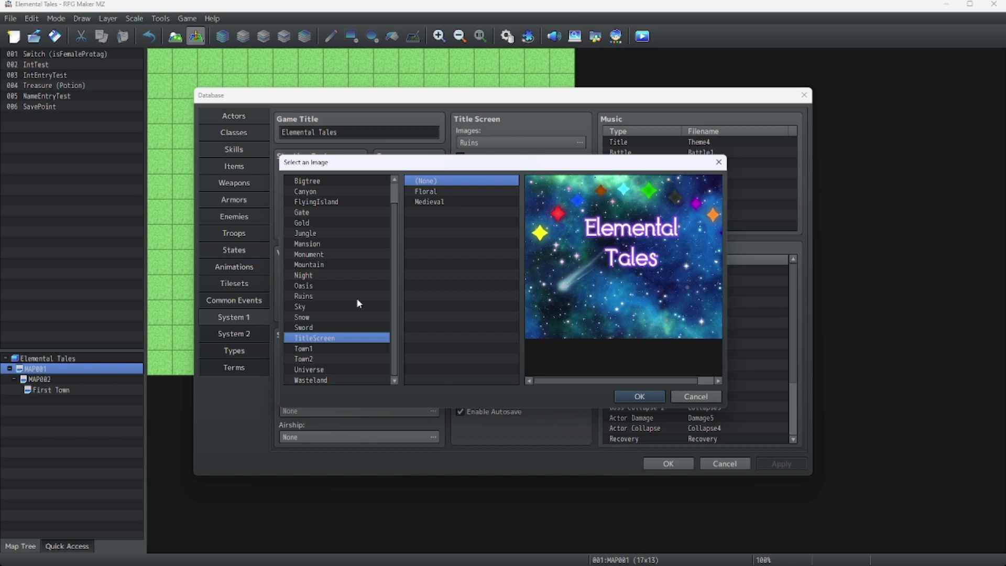
- Preview the Floral and Medieval frames, then set the frame to (None)
left_click(427, 193)
left_click(427, 199)
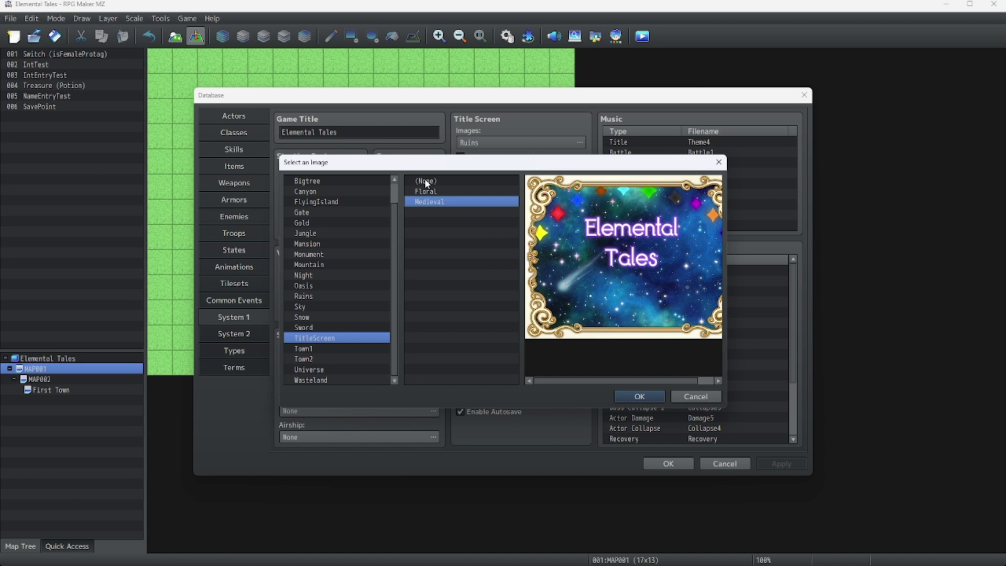
left_click(427, 191)
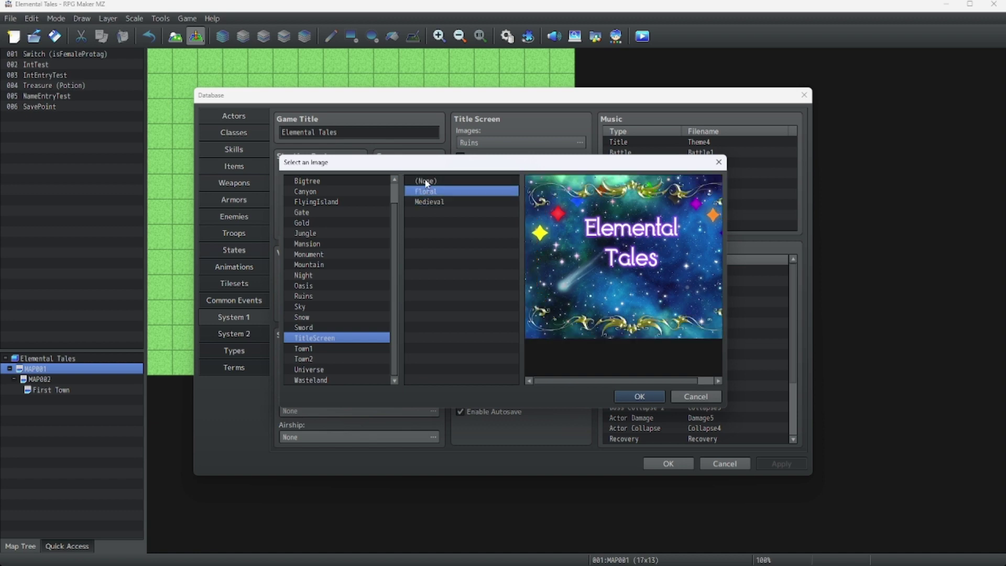
left_click(426, 181)
- Confirm TitleScreen as background, stop drawing the game title, and edit the command window settings
left_click(639, 396)
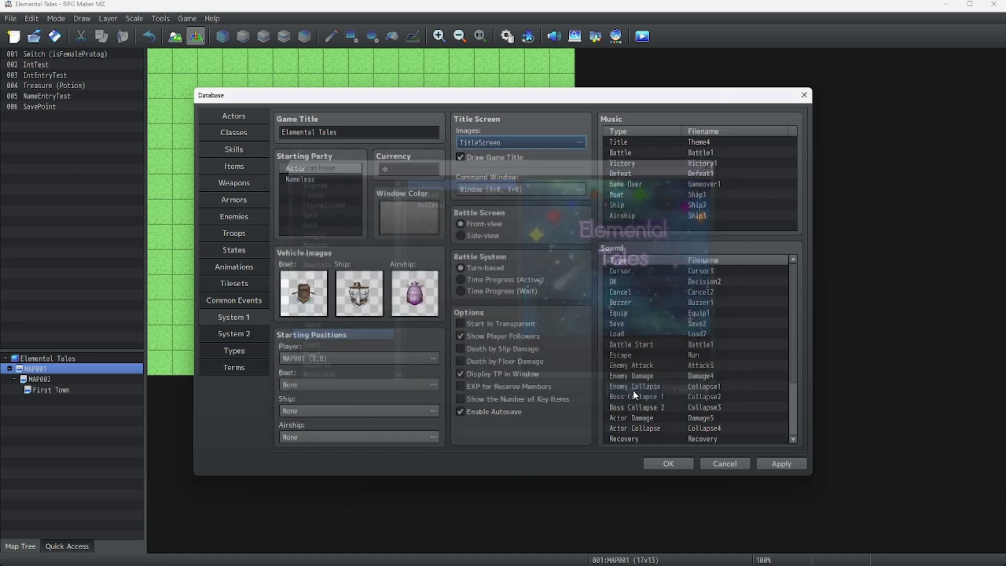
left_click(460, 157)
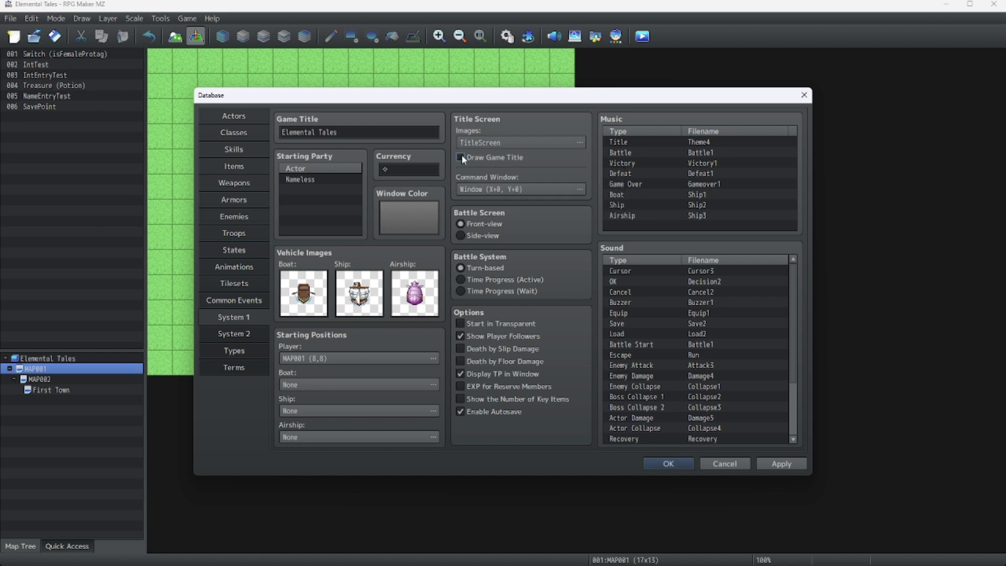
double_click(473, 189)
key("Tab")
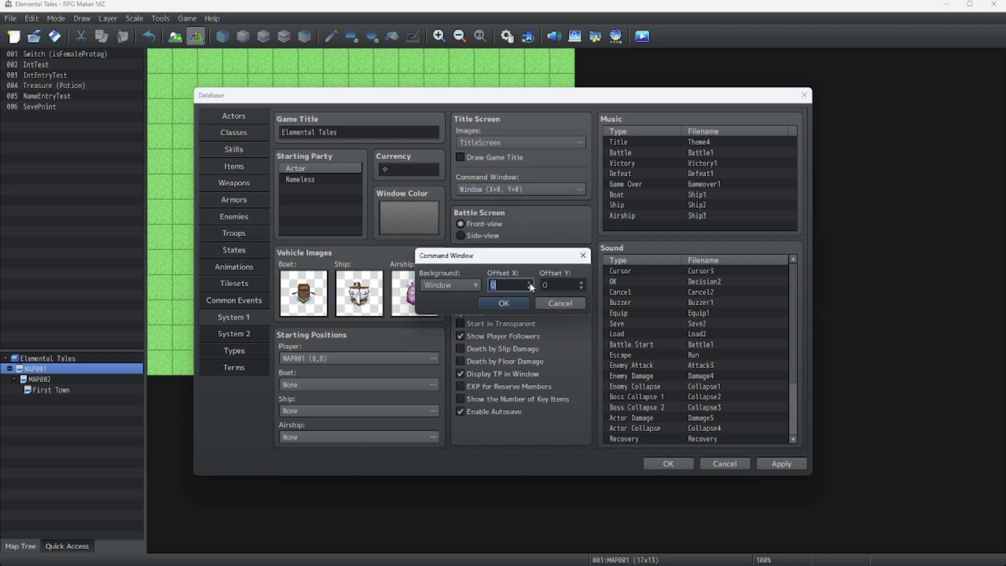
- Set the command window Offset X to 30 with Window background, then close the database keeping changes
scroll(531, 285, "up", 11)
scroll(531, 287, "up", 8)
left_click(455, 286)
left_click(455, 285)
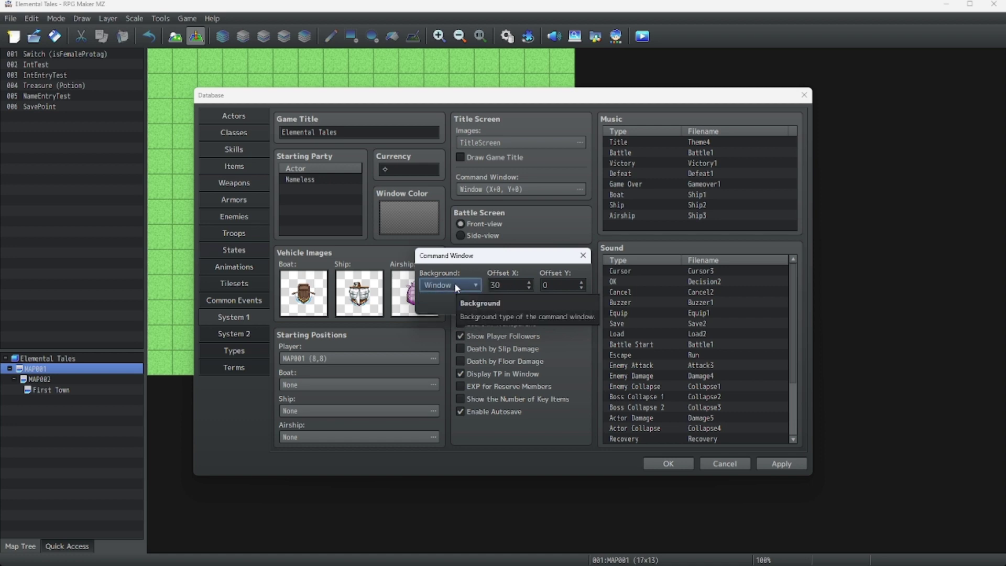
left_click(454, 285)
left_click(462, 286)
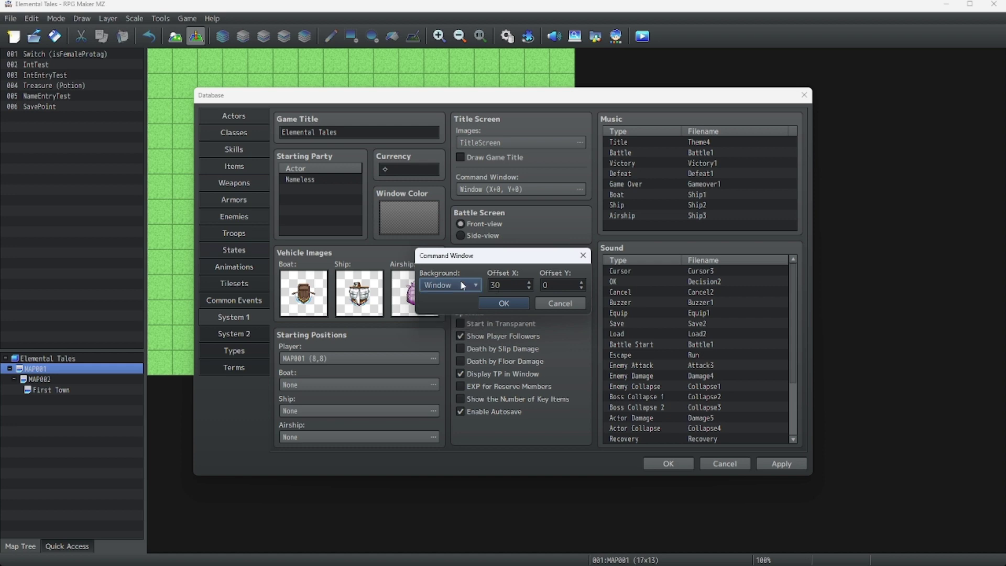
left_click(506, 302)
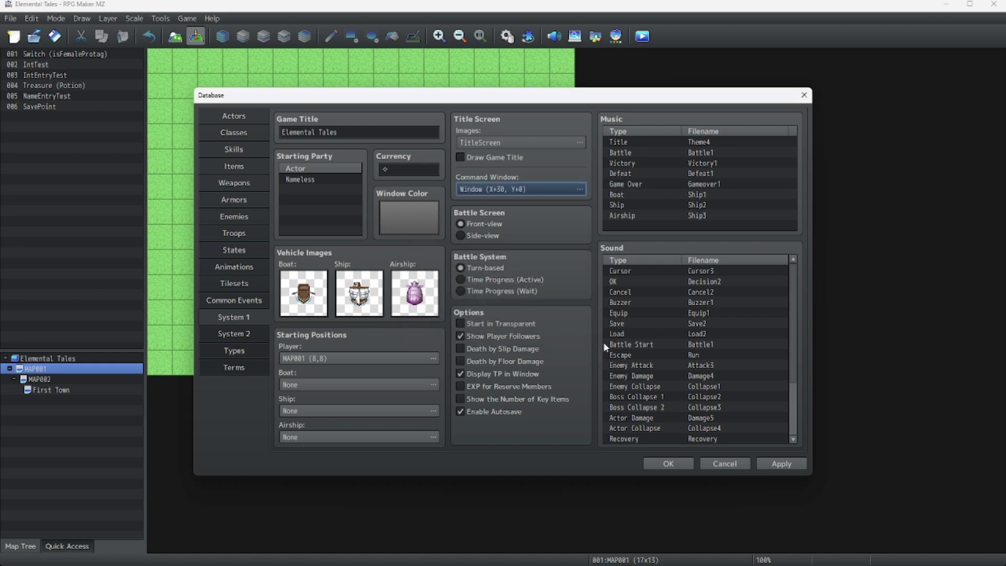
left_click(668, 464)
- Save and playtest the game full screen to view the new title screen, then close it
left_click(642, 38)
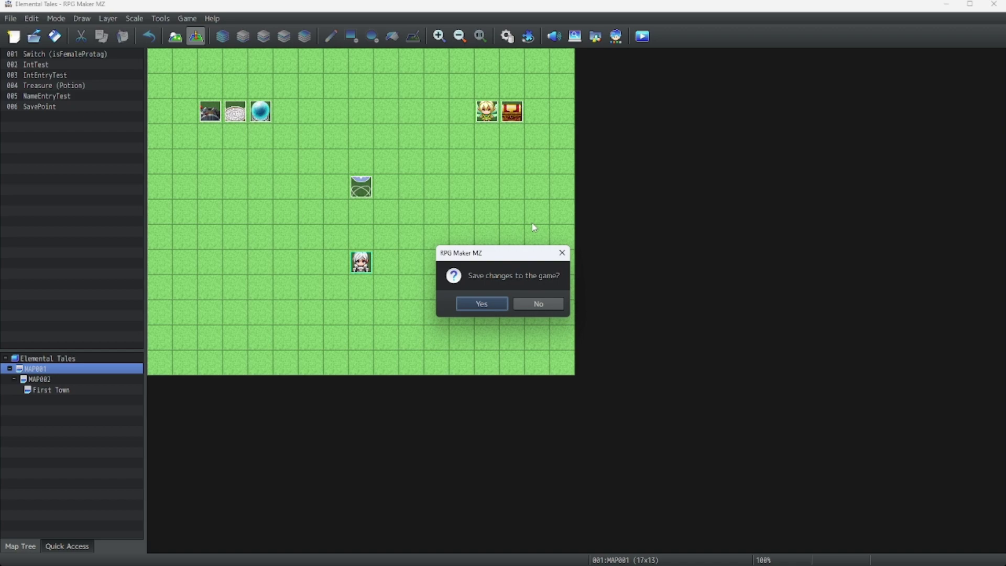
left_click(475, 304)
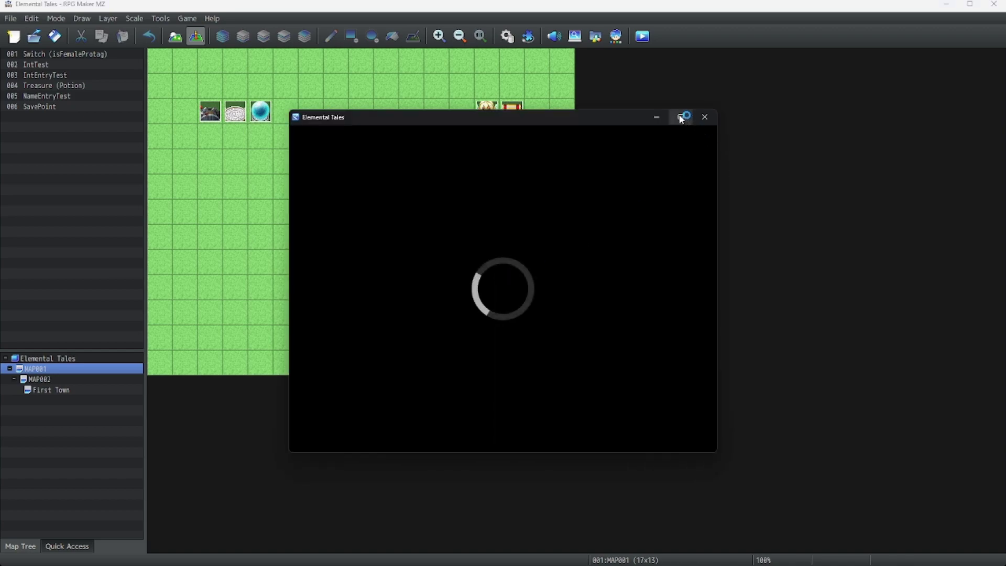
left_click(680, 118)
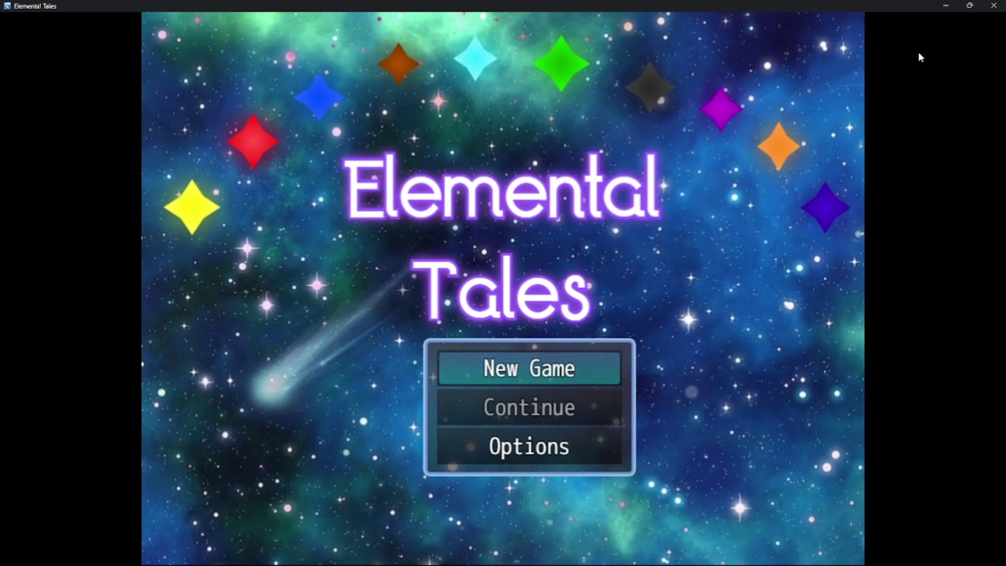
left_click(991, 6)
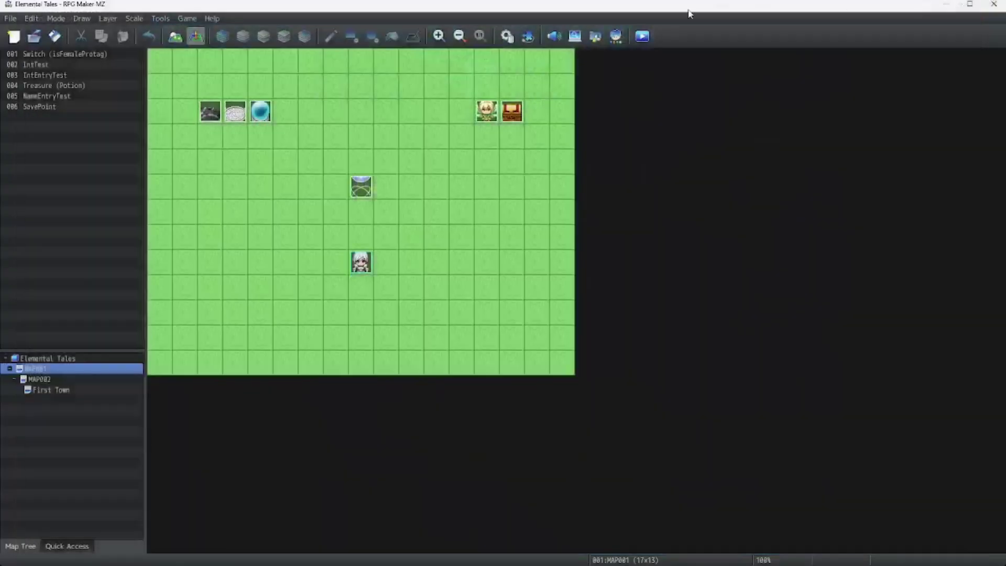
- Set the title command window's Offset X to 0 and Offset Y to -20
left_click(507, 35)
left_click(524, 188)
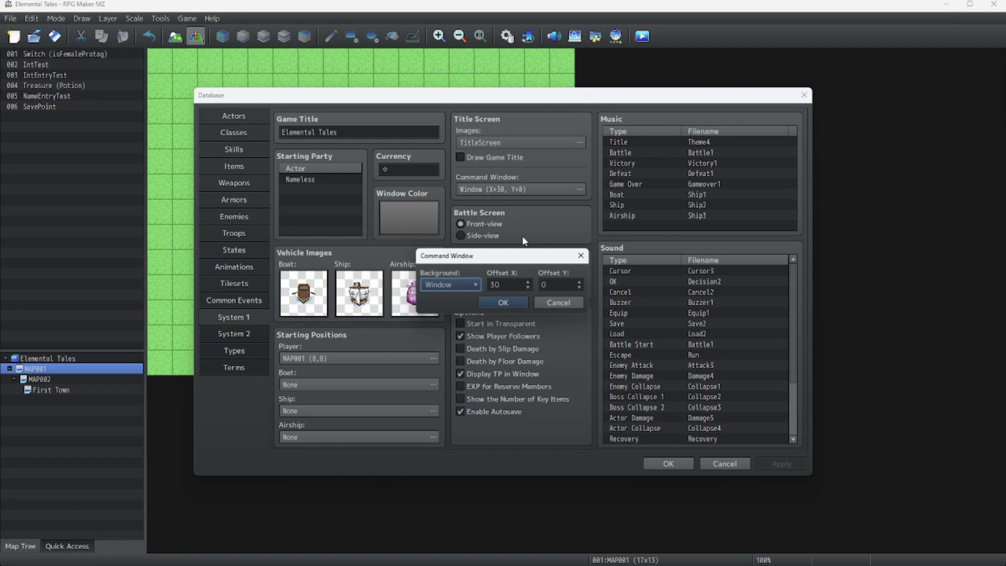
key("Tab")
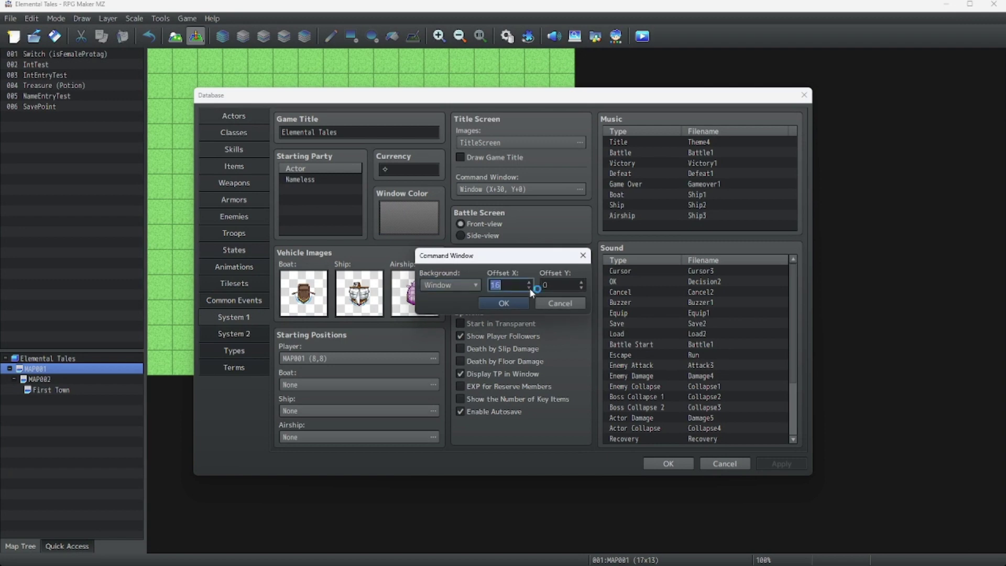
left_click(529, 288)
left_click(529, 288)
left_click(529, 288)
left_click(582, 287)
left_click(581, 287)
left_click(581, 288)
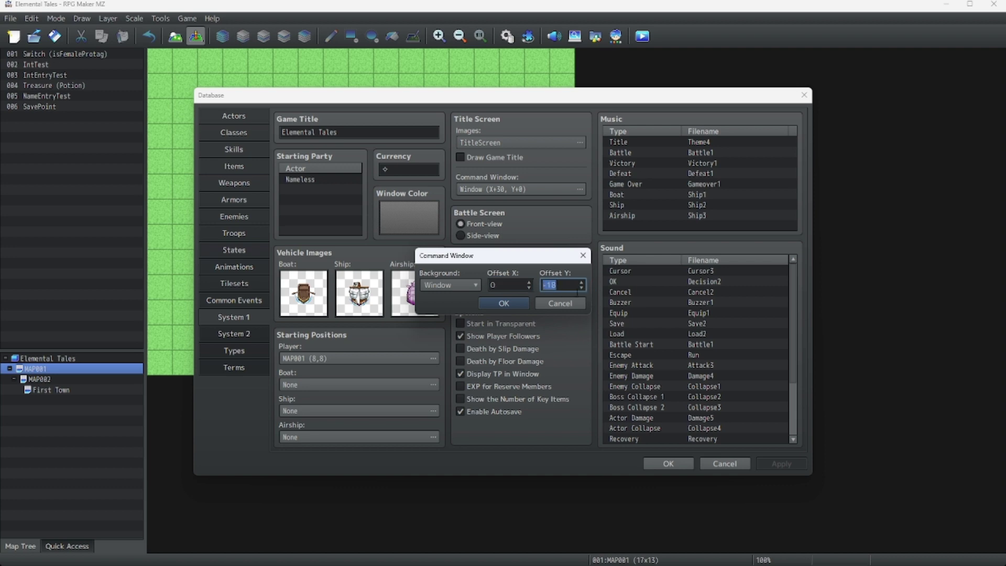
left_click(581, 288)
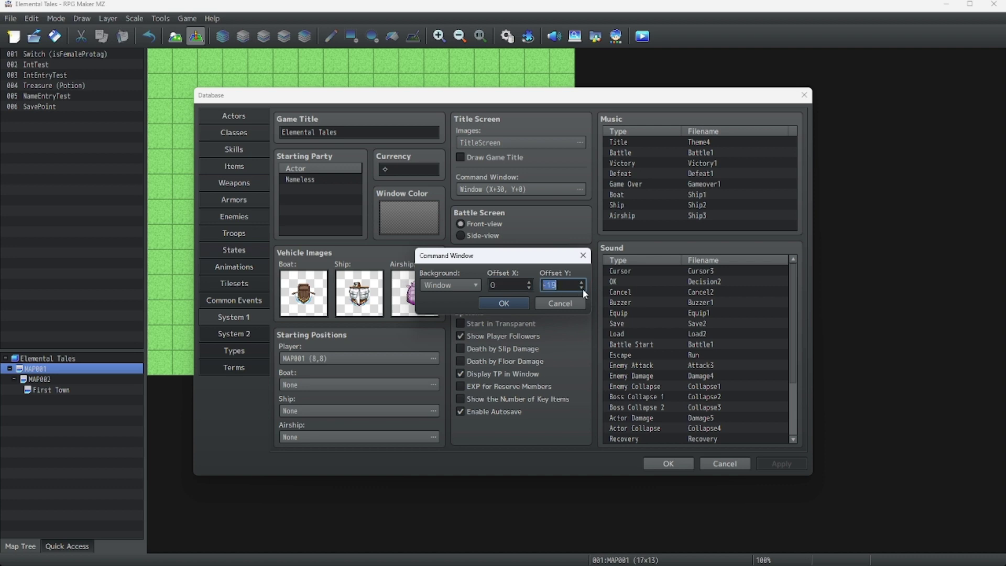
left_click(516, 303)
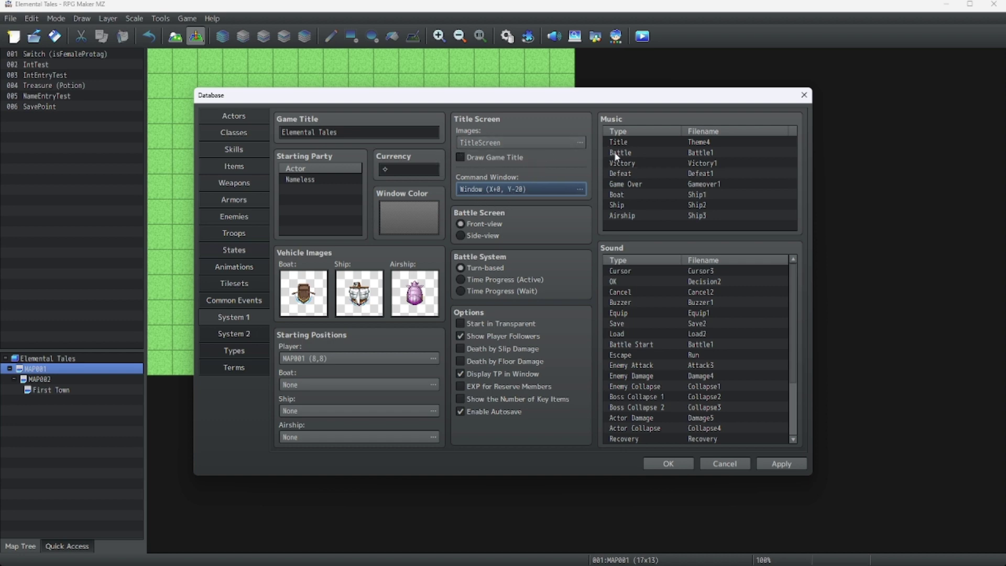
- Select Theme1 as the title music and preview it
double_click(661, 143)
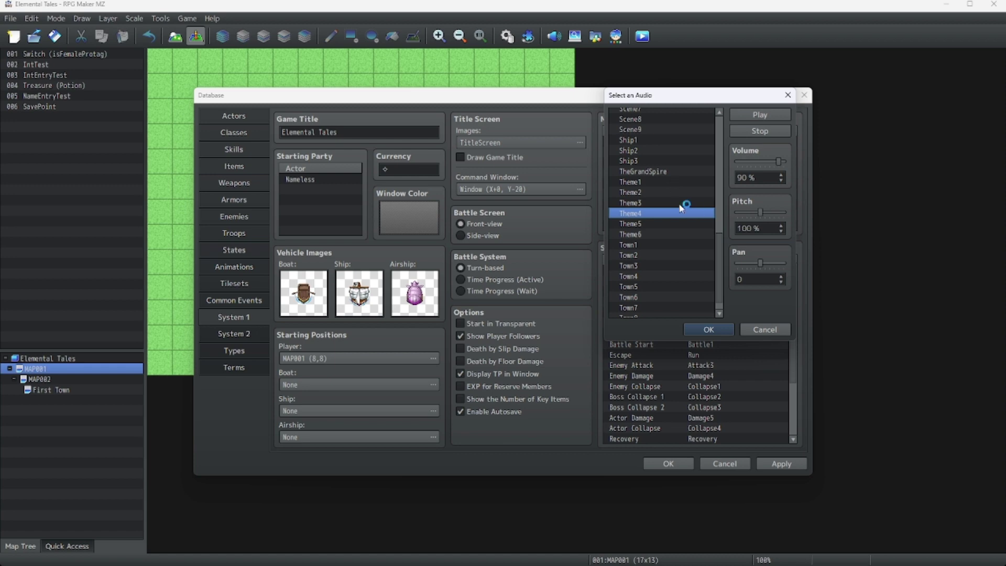
left_click(658, 180)
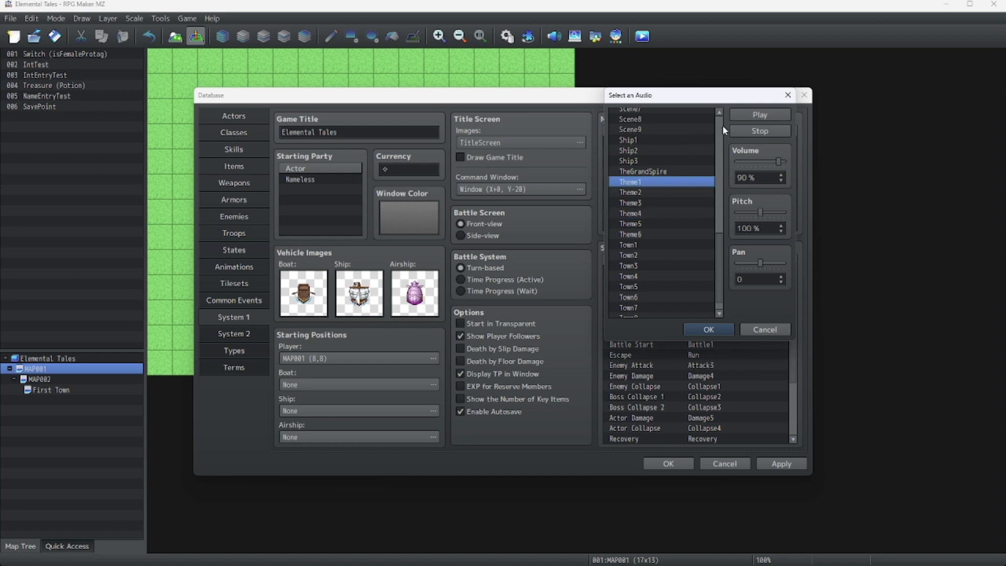
left_click(739, 117)
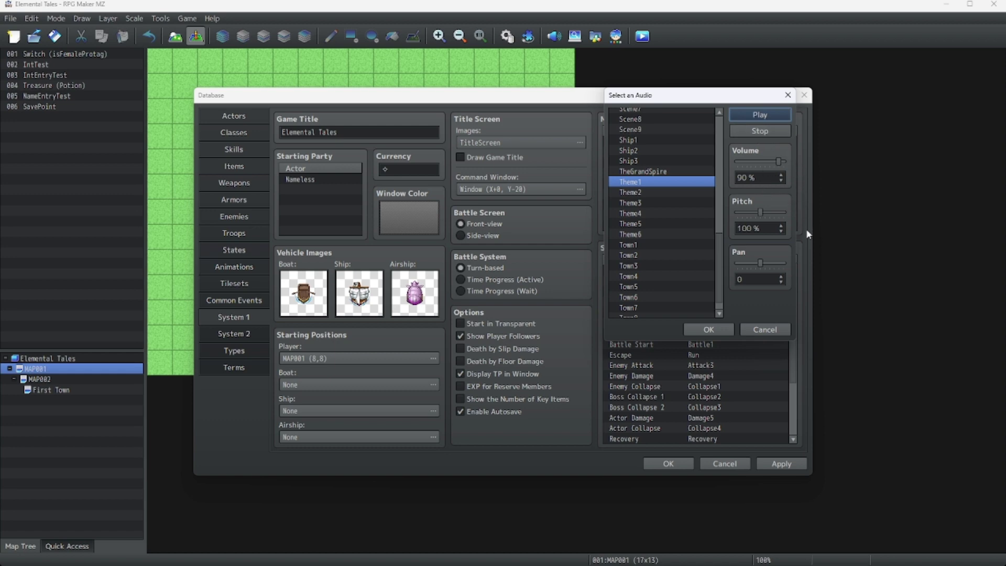
left_click(748, 132)
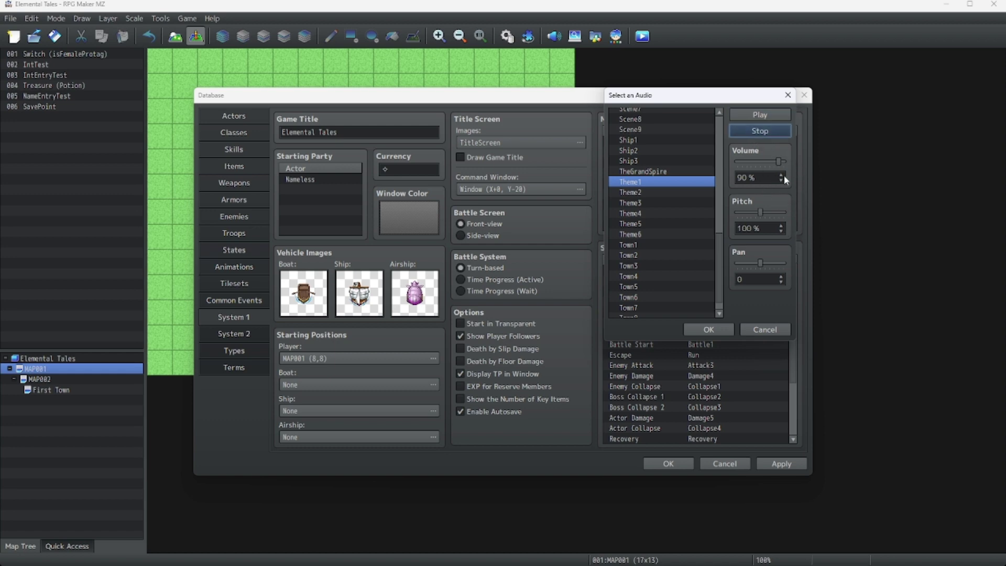
- Lower Theme1's pitch to 80%, preview it, and confirm the title music
left_click(781, 231)
left_click(782, 231)
left_click(760, 114)
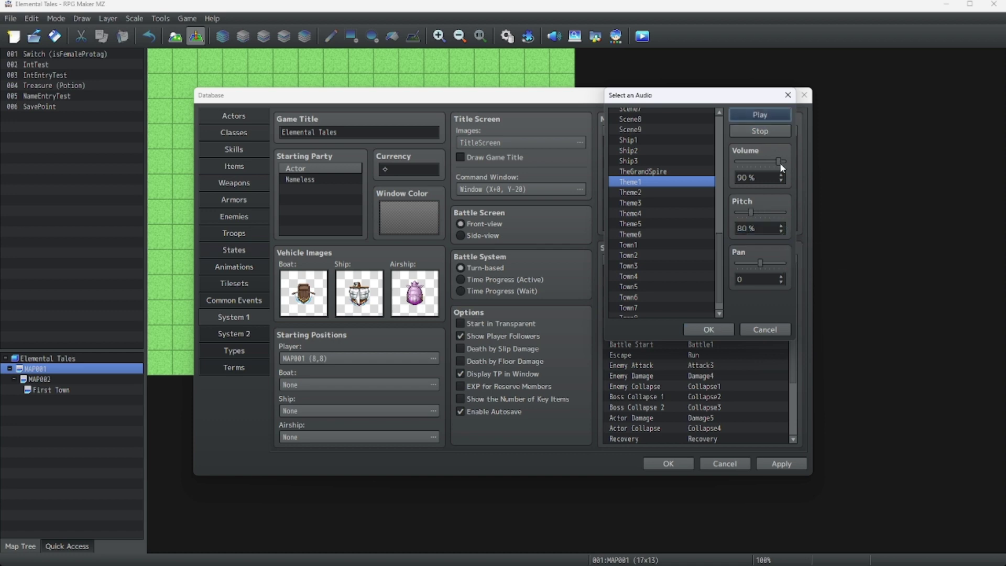
left_click(709, 329)
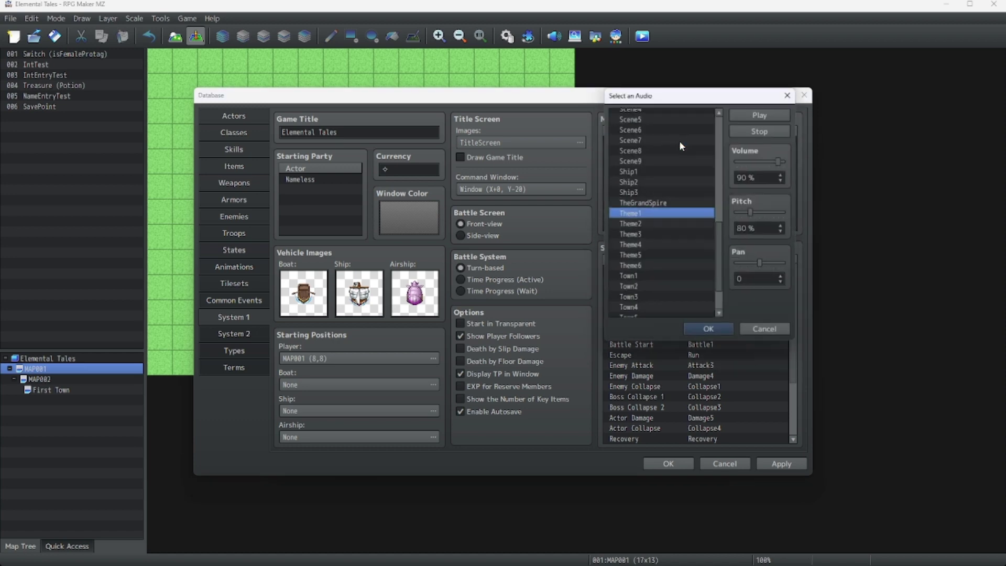
left_click(760, 131)
left_click(709, 328)
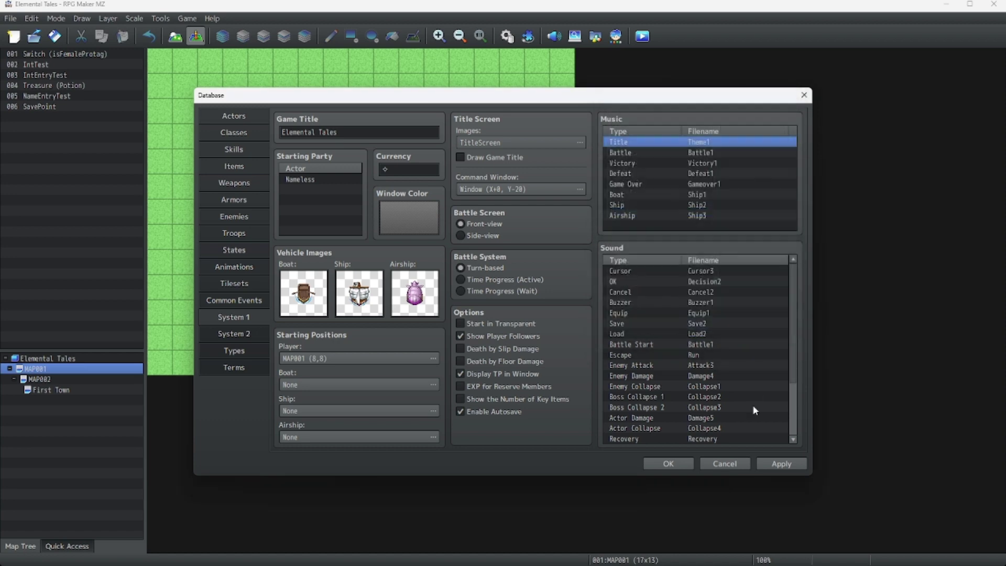
- Close the database, save, and playtest full screen to check the raised menu and theme
left_click(668, 463)
left_click(642, 36)
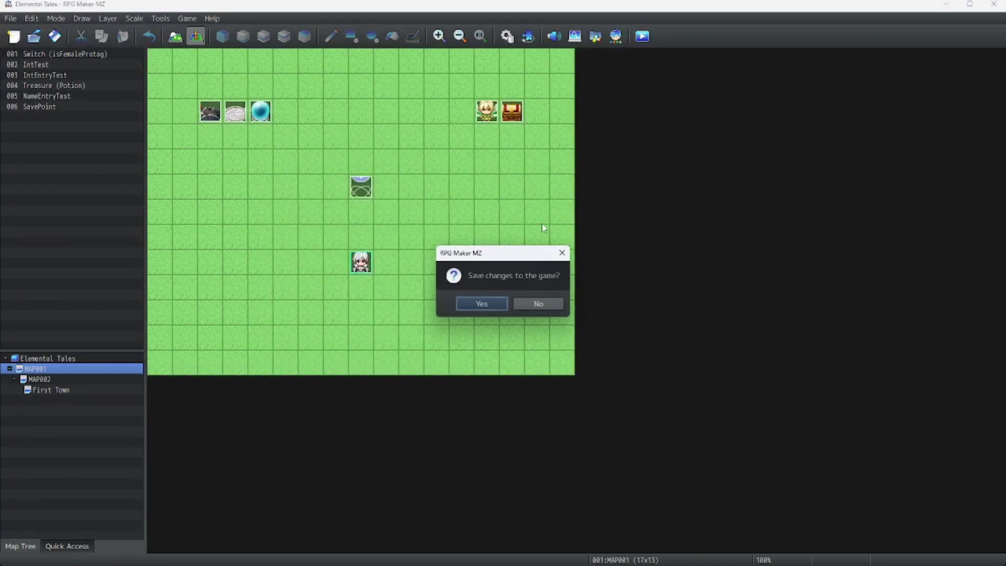
left_click(482, 303)
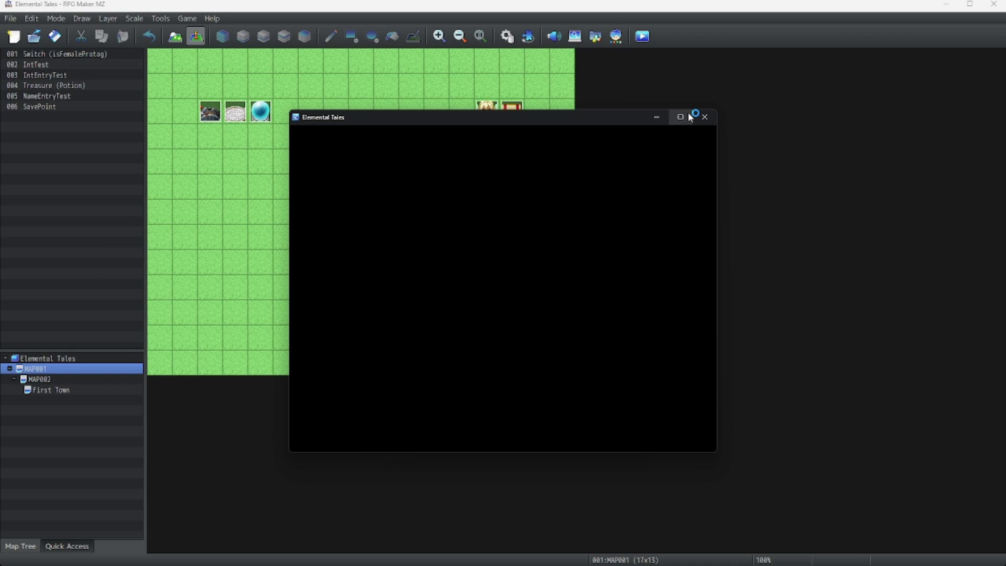
left_click(684, 116)
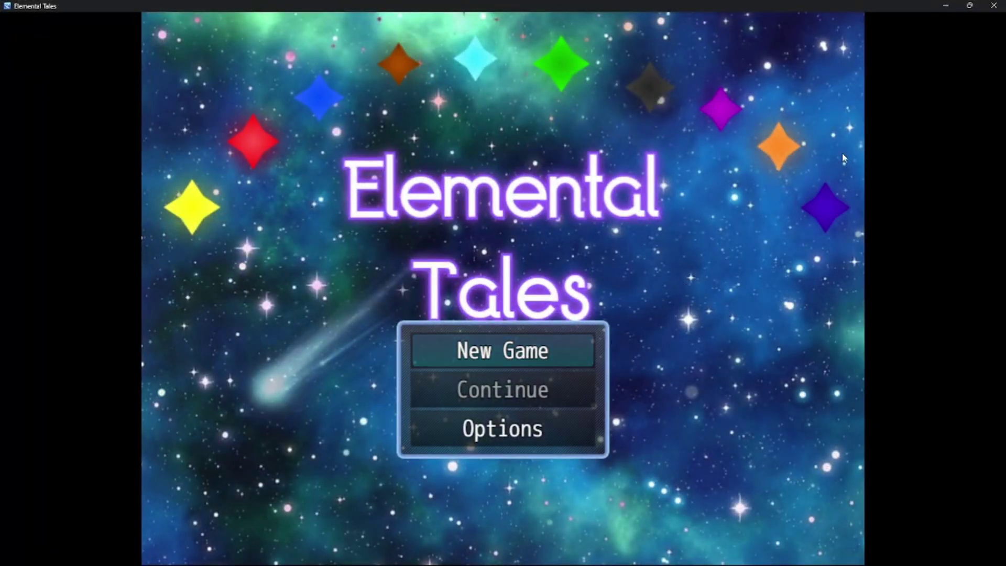
- Change the command window's Offset Y from -20 to 15, close the database, and playtest again
left_click(995, 5)
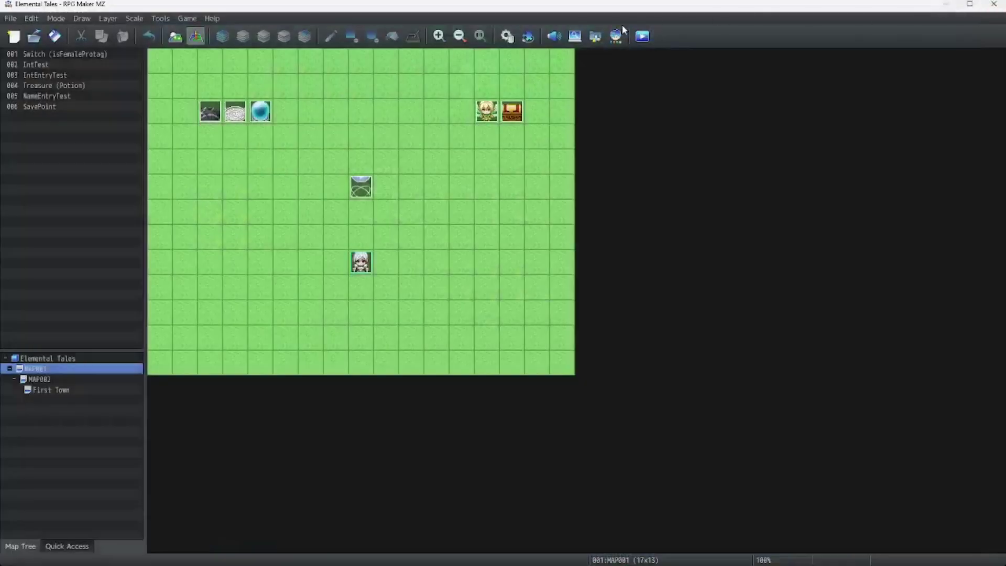
left_click(512, 32)
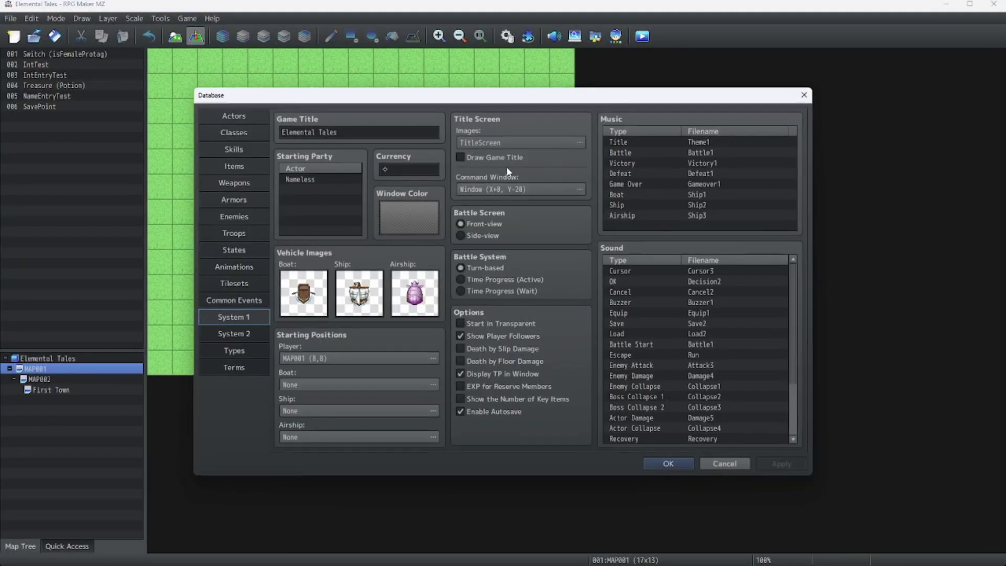
double_click(528, 189)
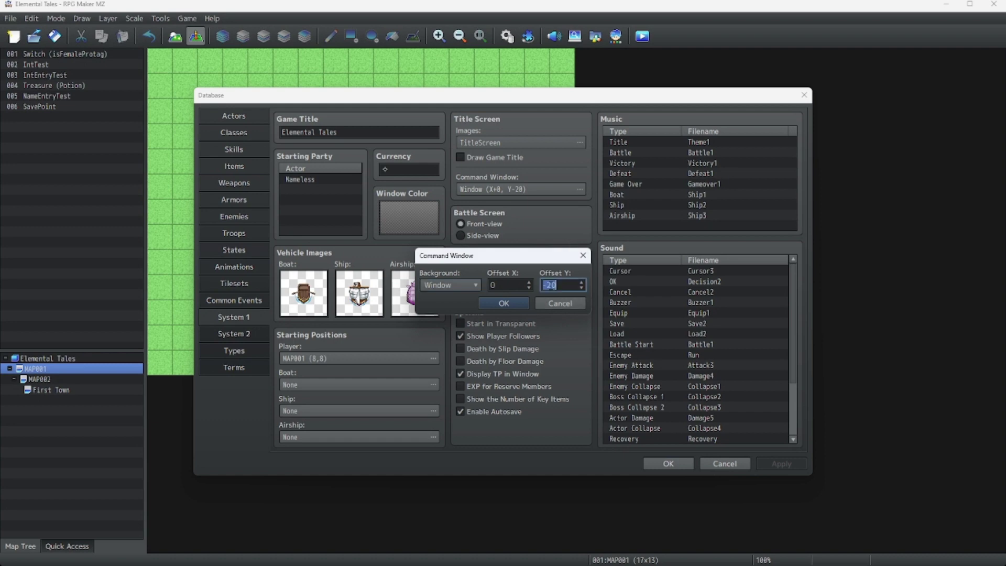
key("Home")
key("Delete")
left_click(581, 287)
left_click(581, 288)
left_click(581, 288)
left_click(581, 288)
key("Return")
left_click(673, 466)
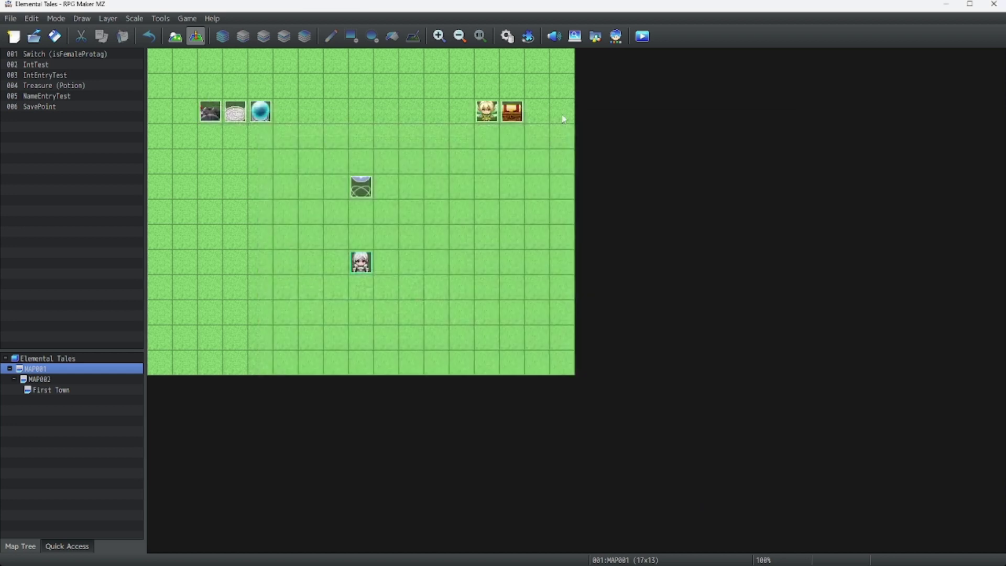
left_click(644, 38)
left_click(485, 300)
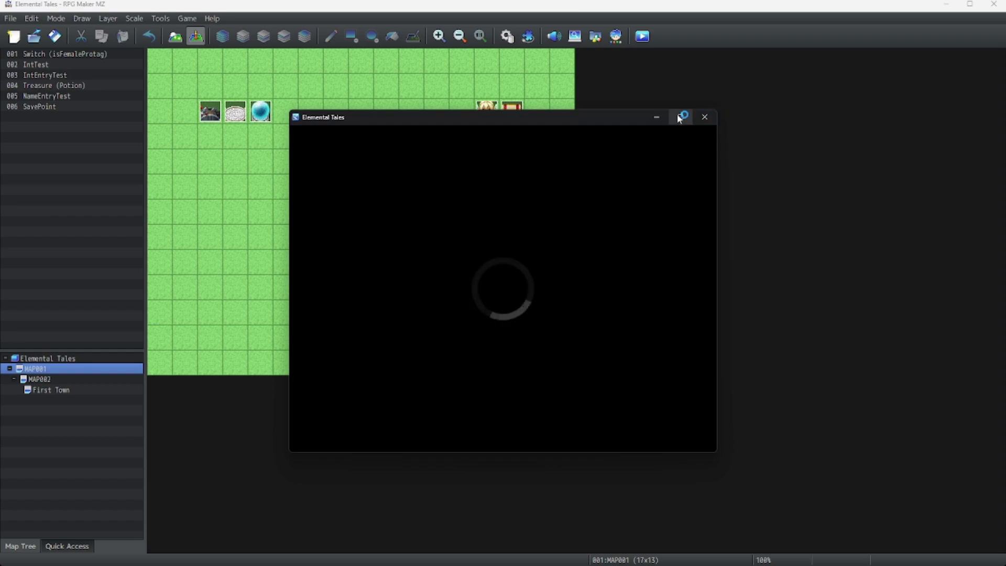
left_click(679, 114)
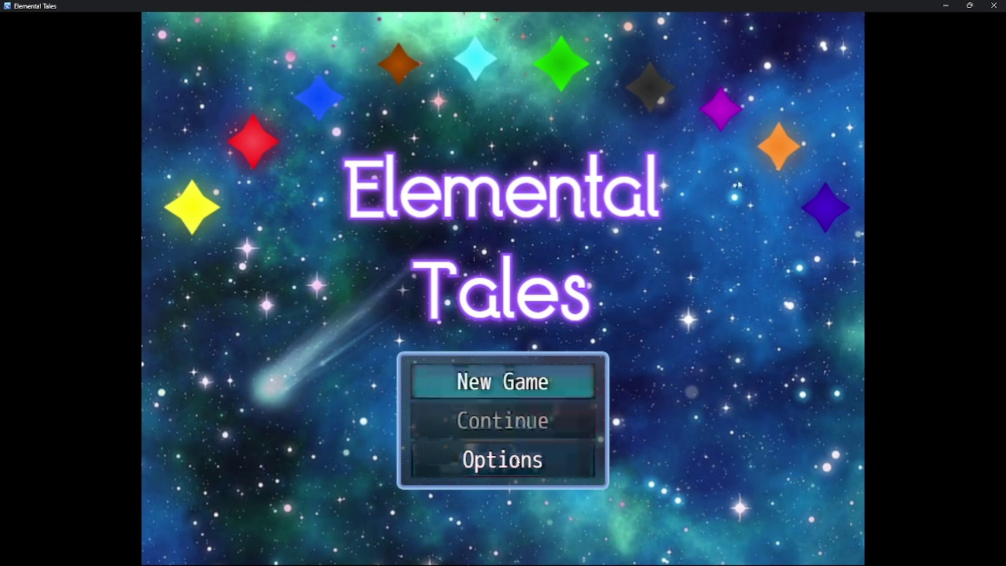
left_click(994, 6)
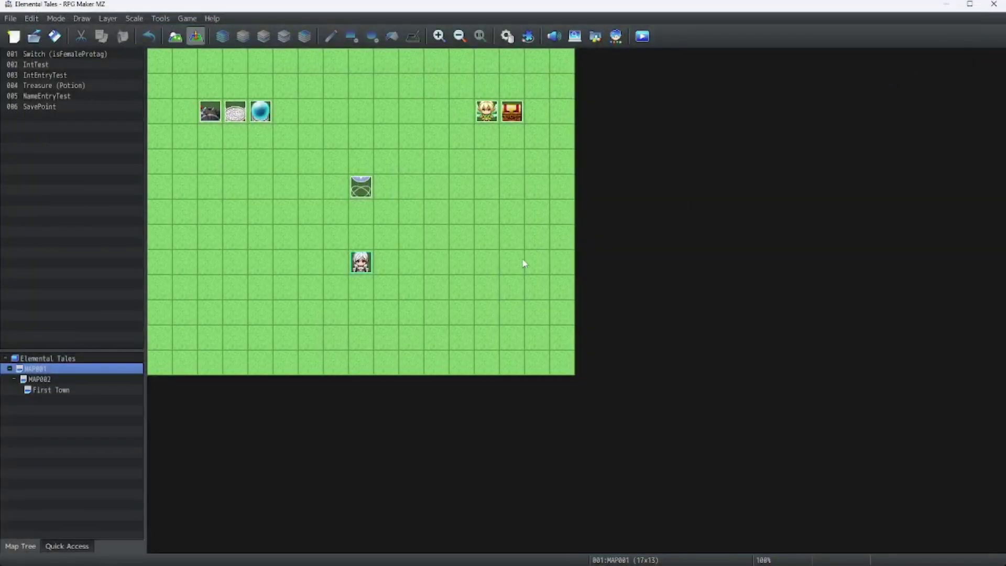
left_click(505, 35)
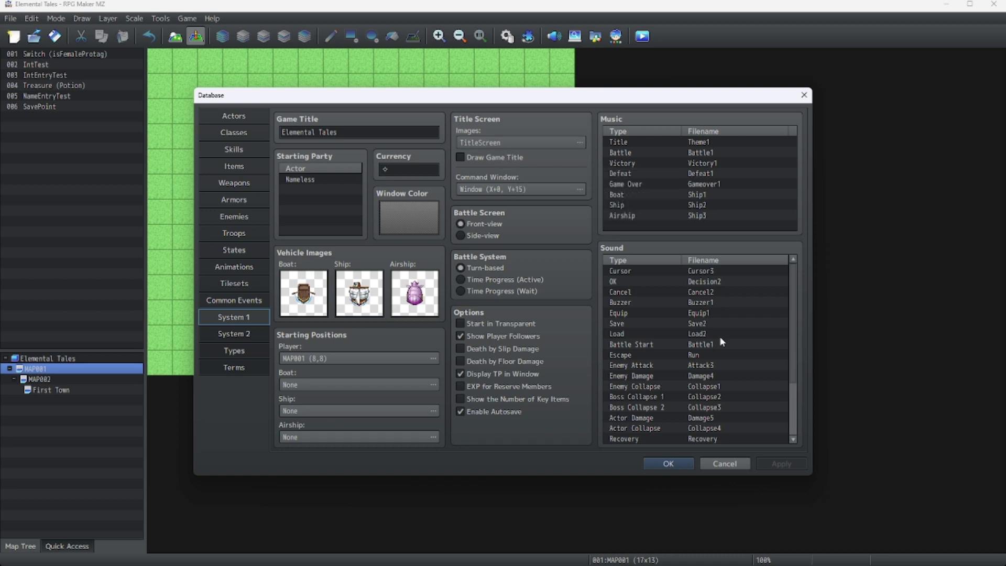
left_click(669, 464)
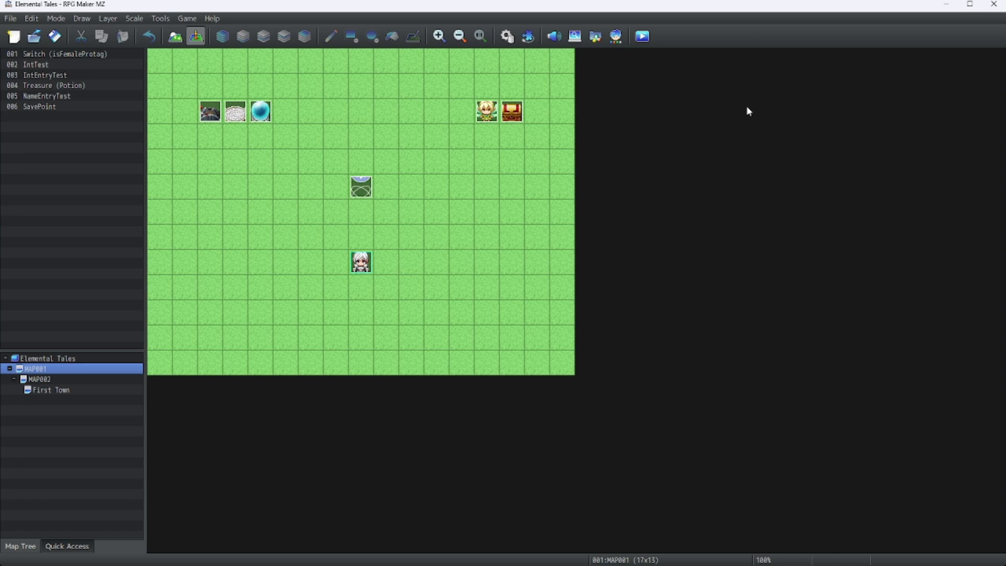